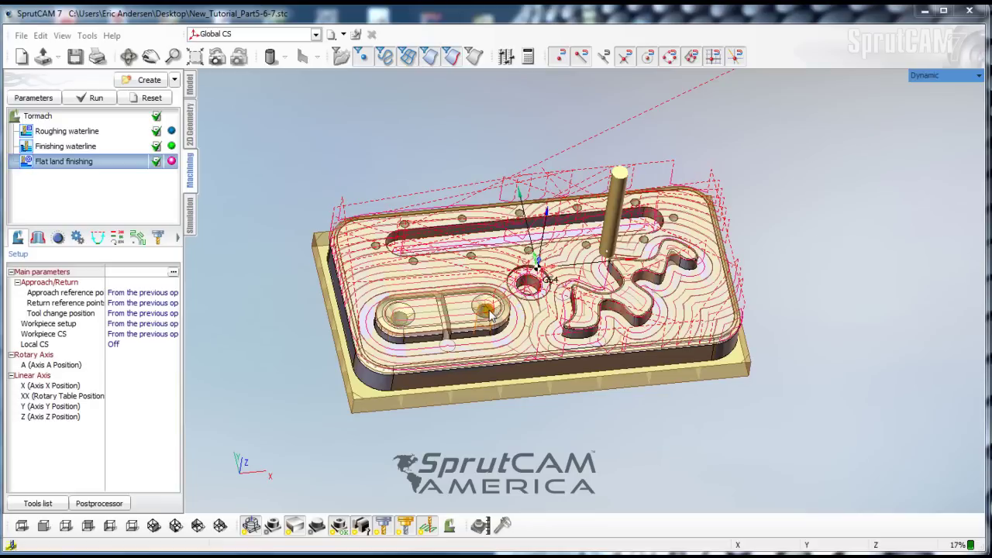
- Open the geometry analysis and measure the counterbored hole's diameter as 0.25
middle_drag(538, 293, 576, 287)
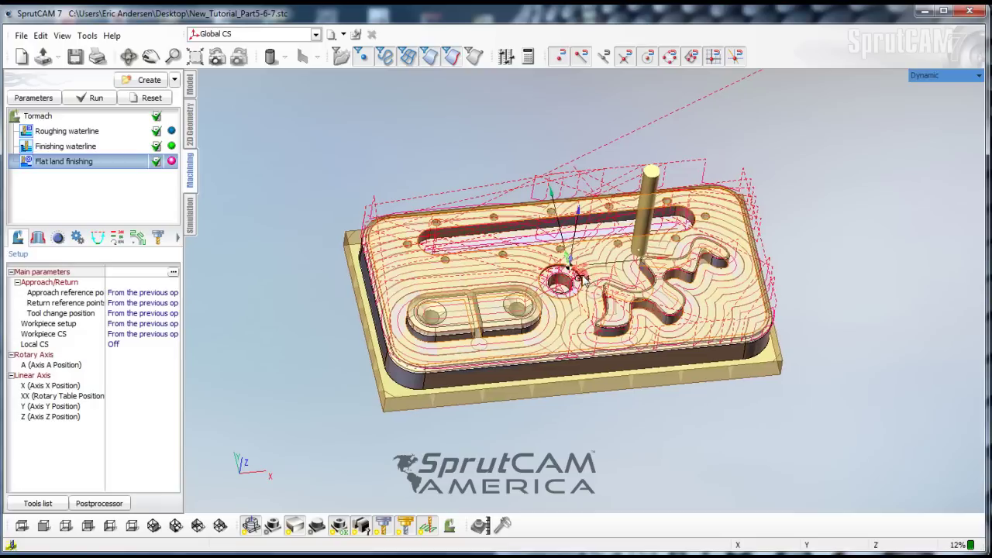
scroll(581, 277, up, 2)
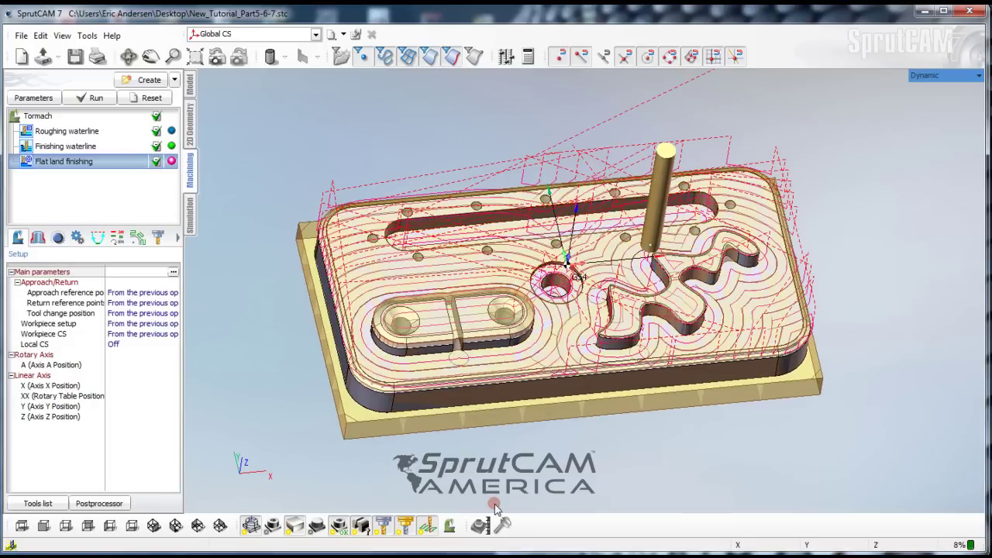
click(502, 526)
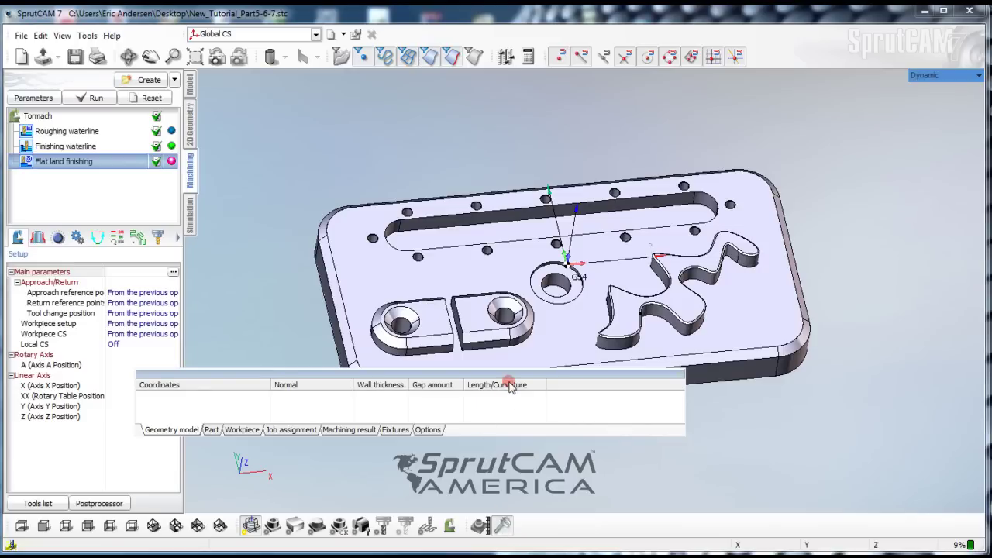
drag(514, 379, 608, 440)
middle_drag(532, 349, 545, 341)
scroll(544, 341, up, 6)
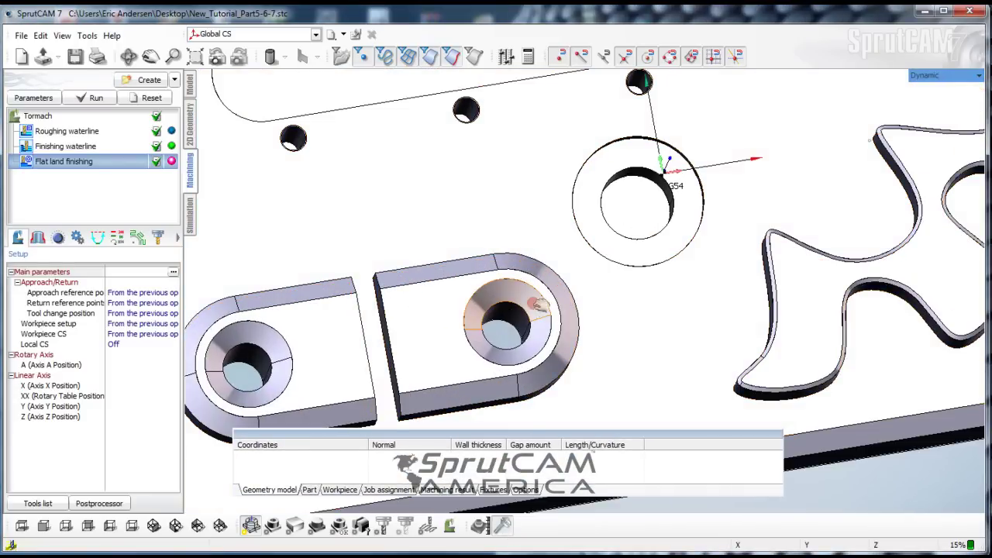
click(563, 246)
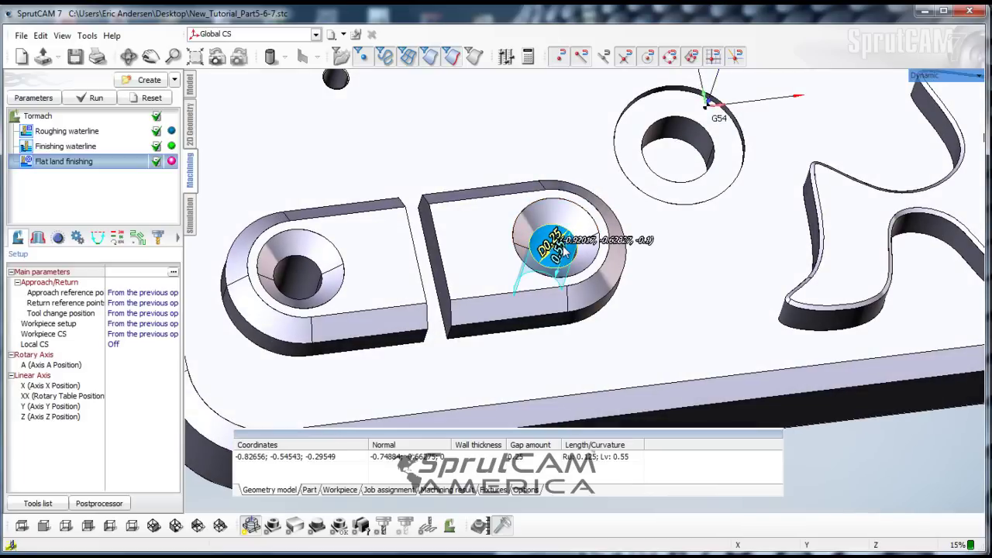
- Measure the small upper hole's diameter as 0.125
scroll(563, 246, up, 2)
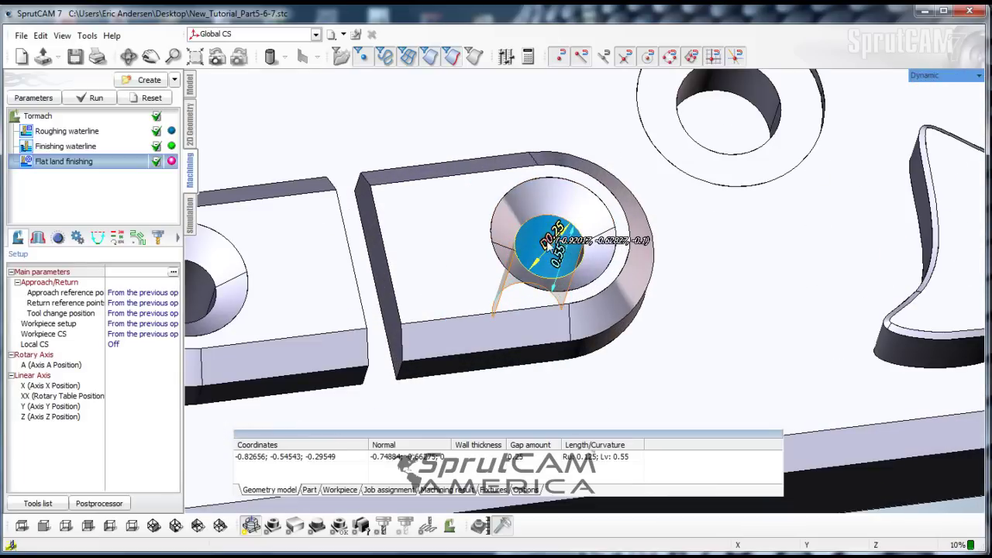
scroll(561, 246, down, 3)
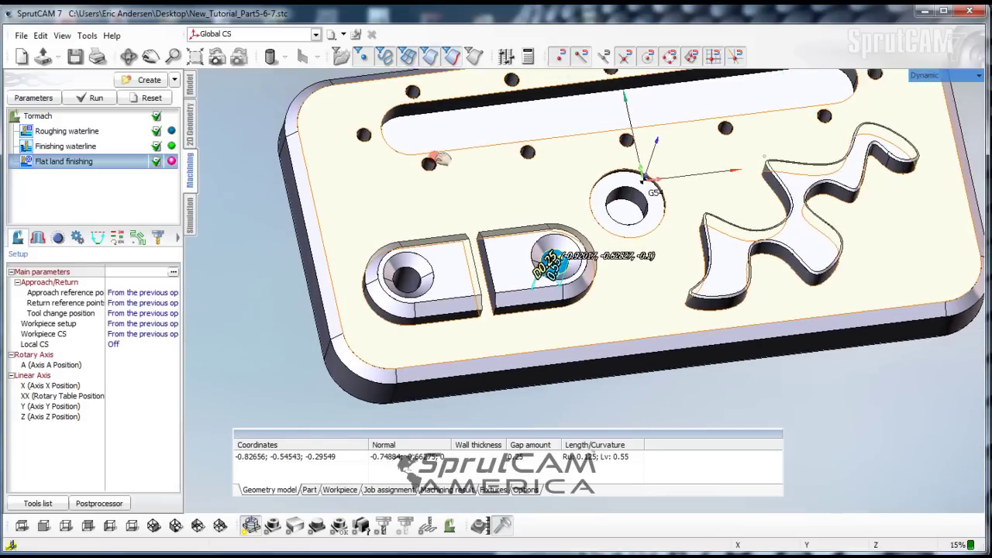
scroll(439, 180, up, 3)
scroll(438, 179, up, 2)
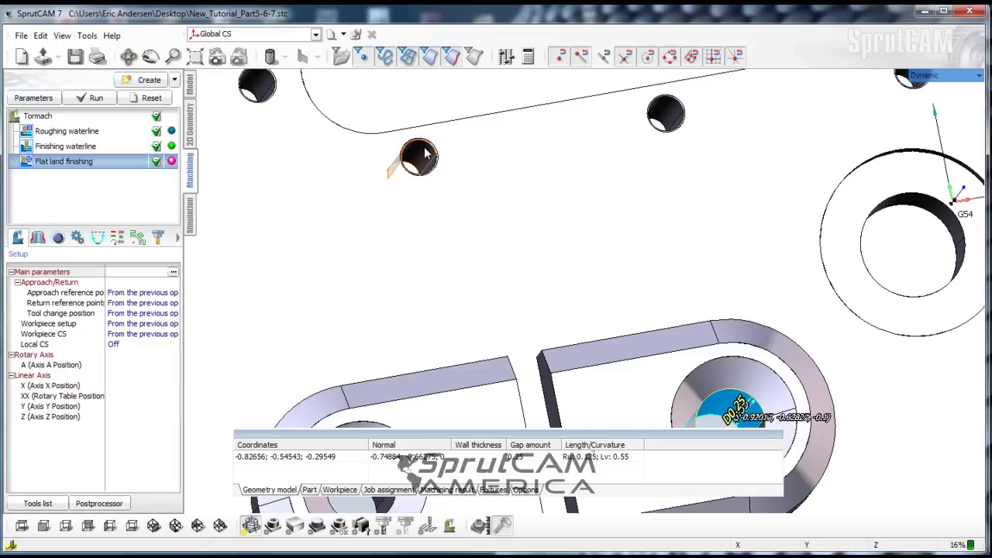
click(407, 165)
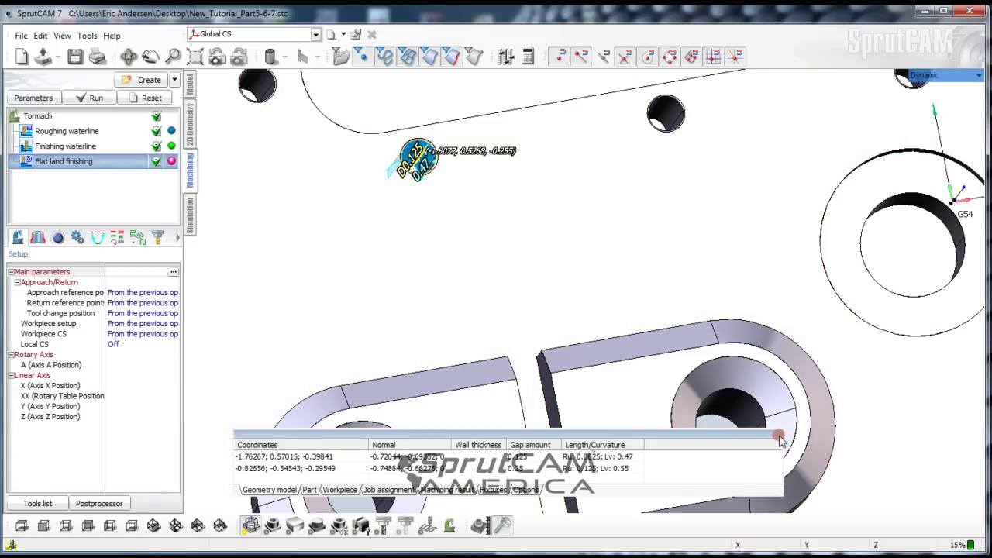
scroll(509, 290, down, 6)
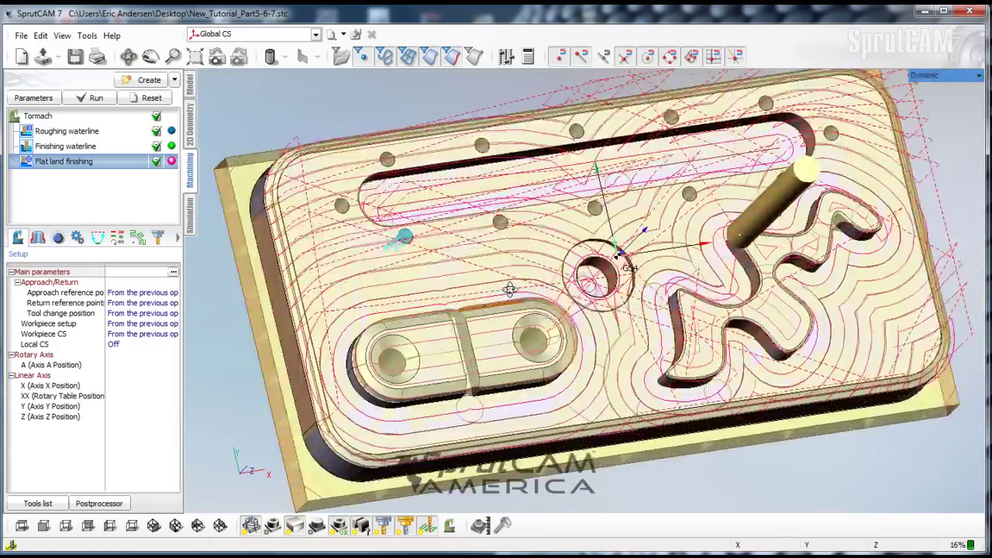
- Add a Roughing > Hole machining operation using the next smaller .1 drill from the database
middle_drag(509, 290, 532, 267)
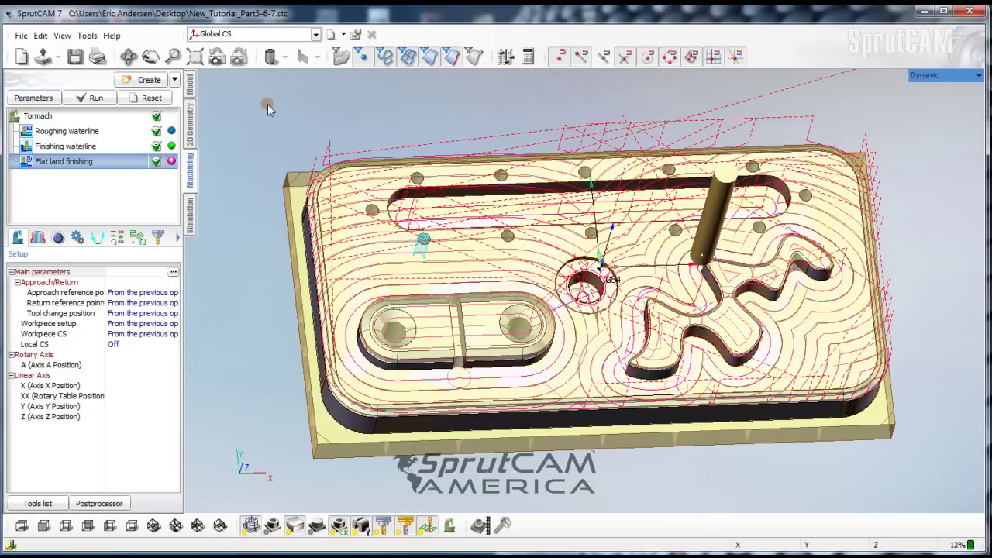
click(176, 80)
mouse_move(200, 104)
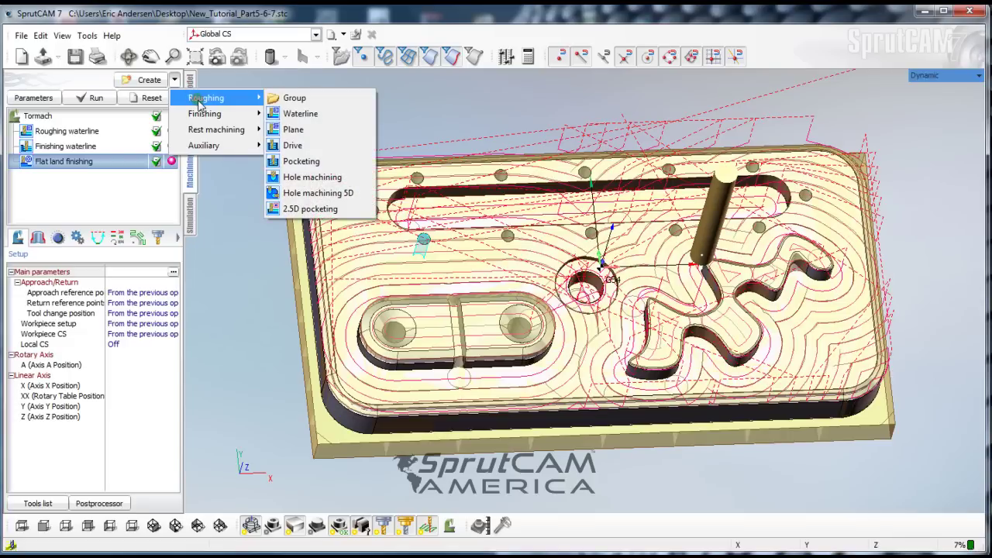
click(299, 178)
click(495, 331)
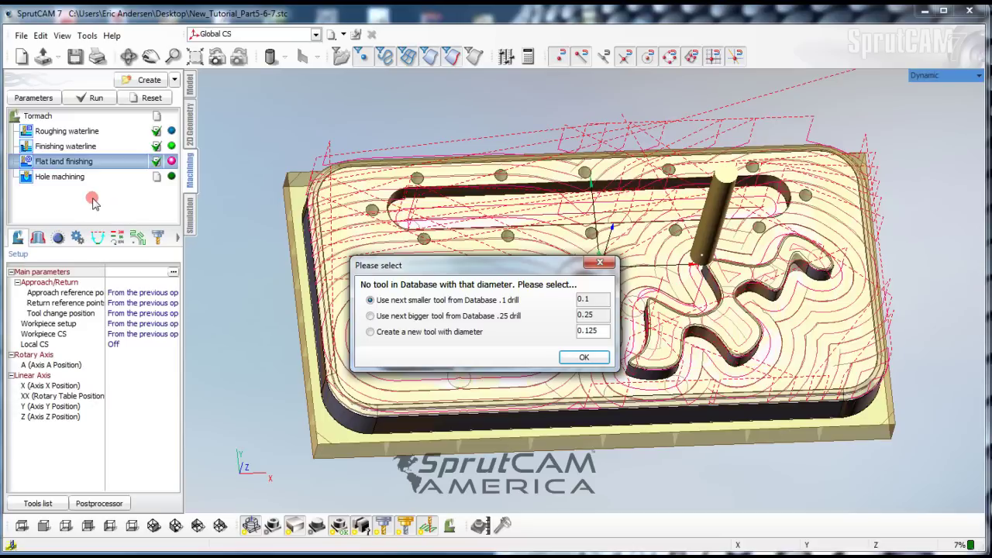
click(584, 359)
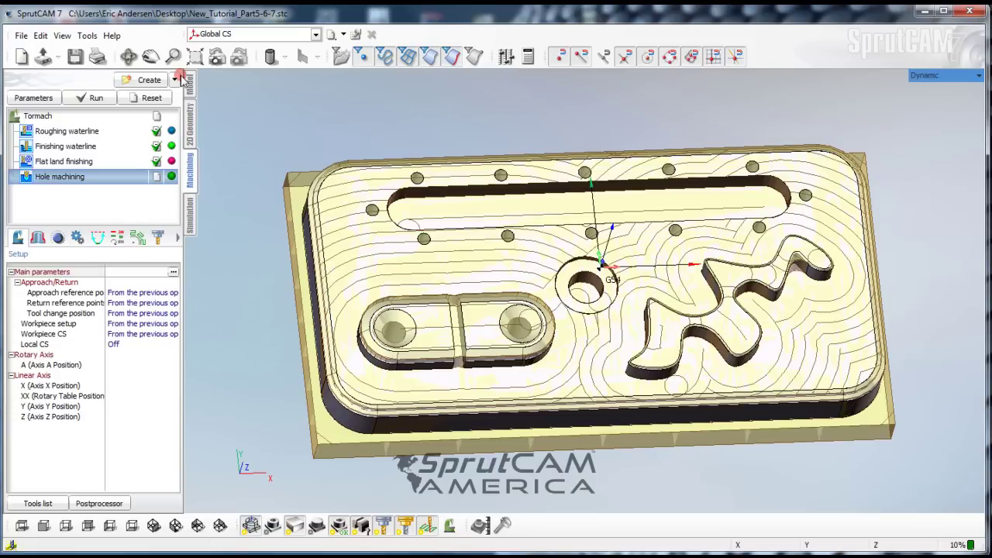
click(141, 179)
click(75, 179)
- Set the Hole machining tool's number to 9 and rename it '.5 Chamfer mill'
double_click(108, 177)
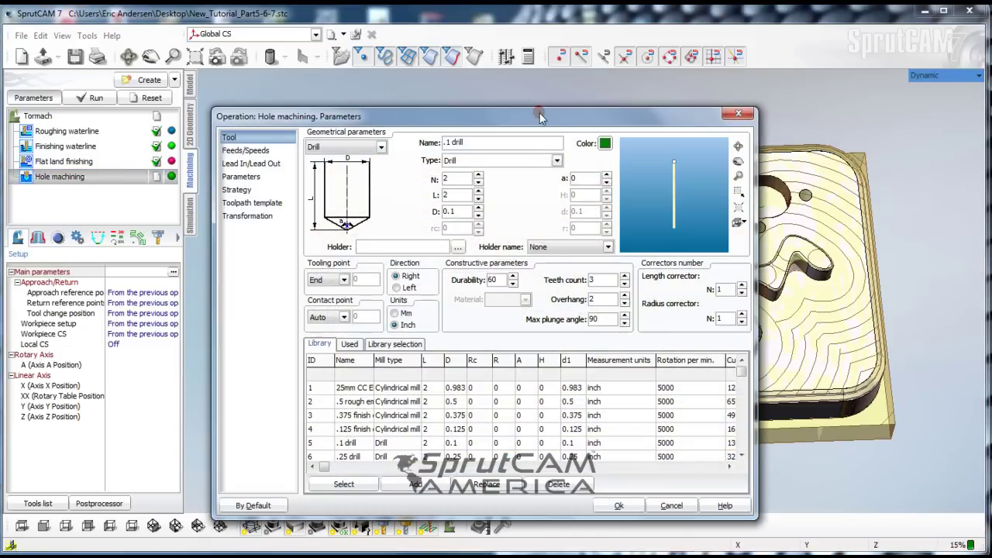
drag(534, 116, 547, 47)
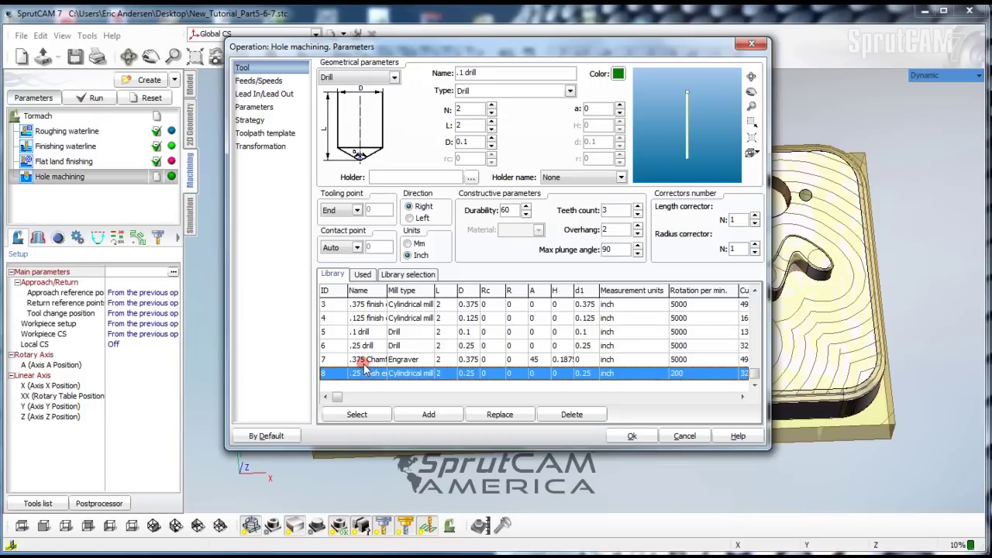
scroll(364, 370, up, 8)
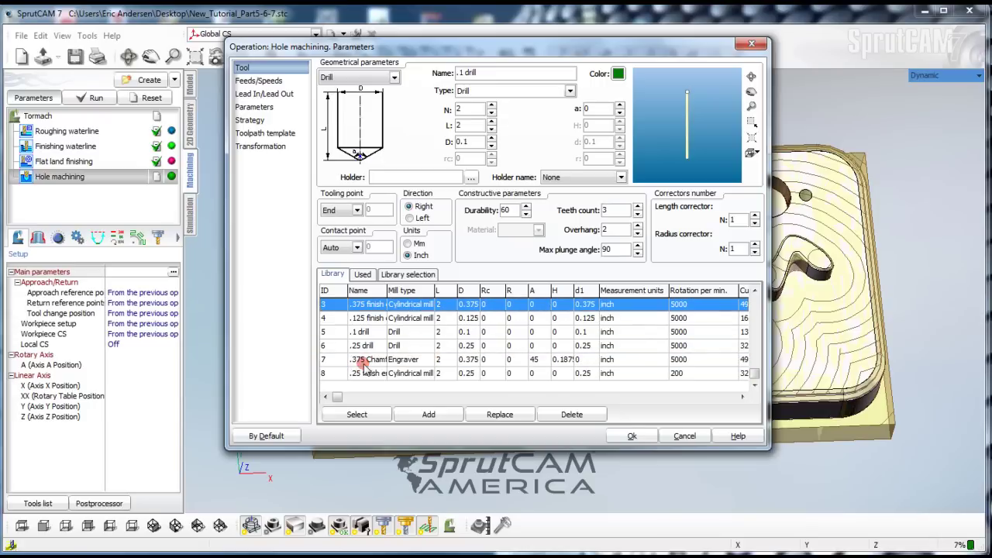
key(Home)
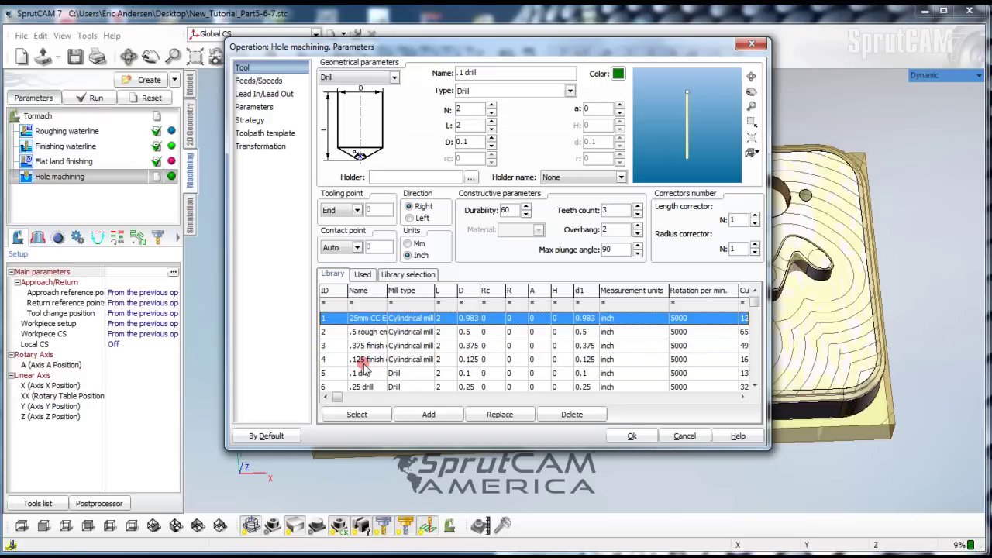
key(Down)
key(Down)
key(Down)
key(Down)
key(Down)
key(Down)
key(Down)
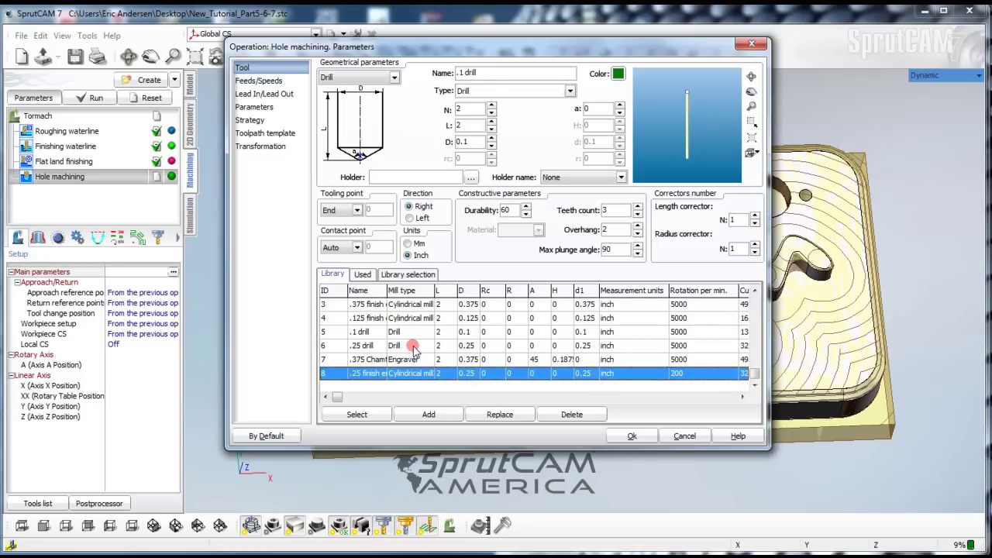
click(474, 107)
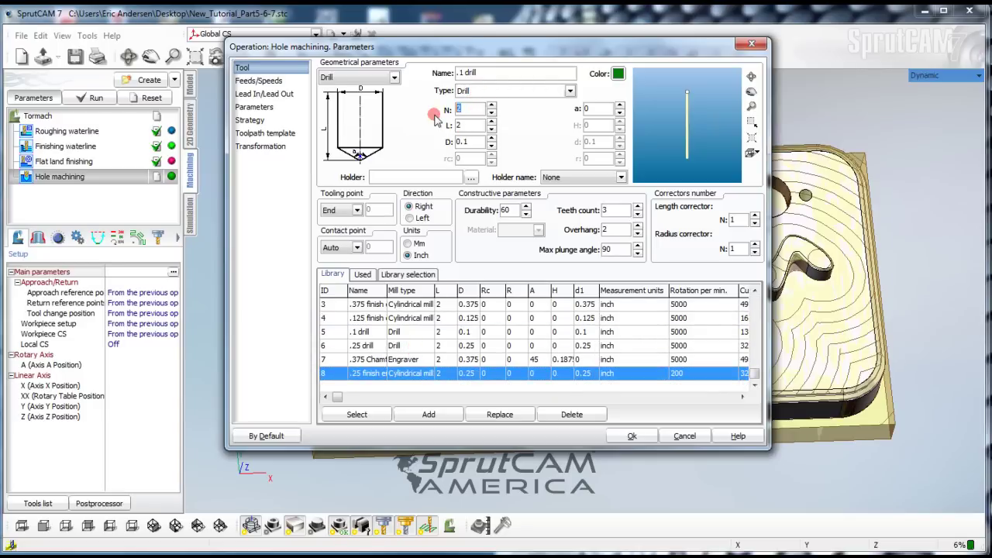
text(9)
click(493, 72)
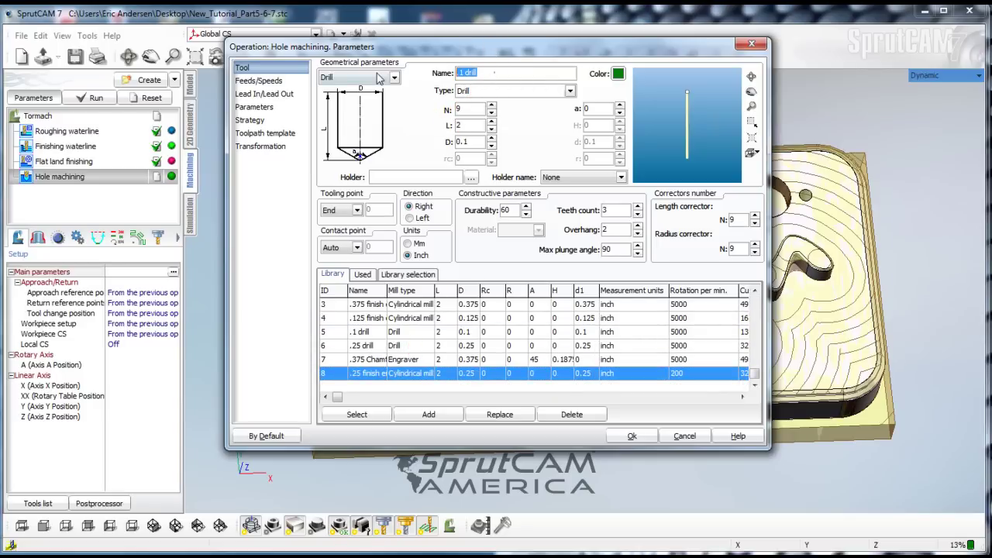
text(.5 Chamfer mill)
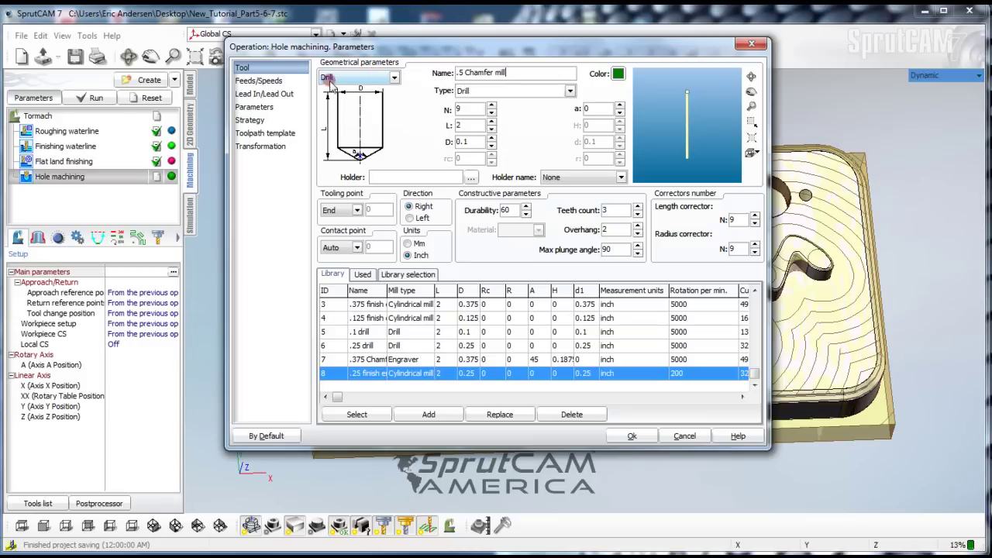
- Make the tool an Engraver with diameter .5, 45° angle and .01 tip diameter
click(393, 79)
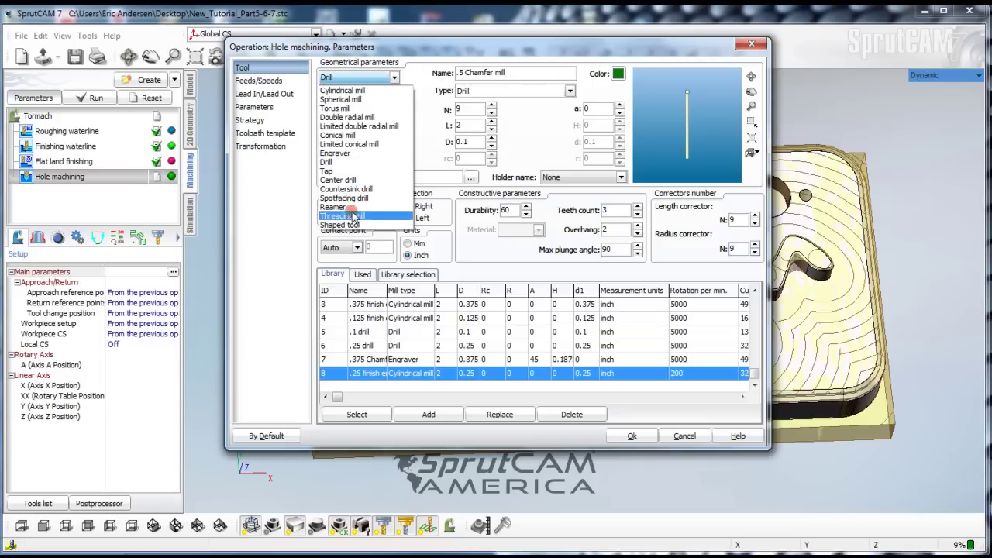
click(346, 154)
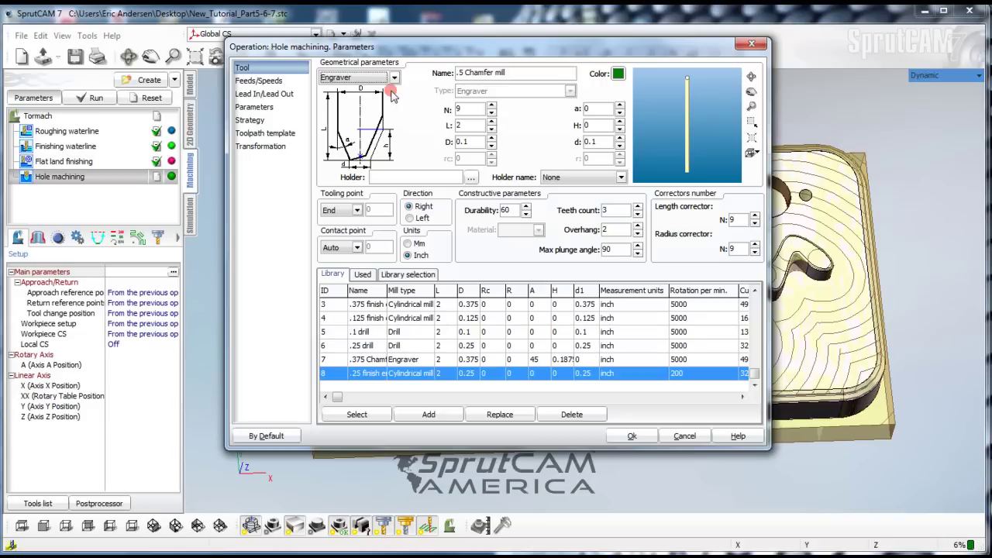
key(Tab)
key(Tab)
text(.5)
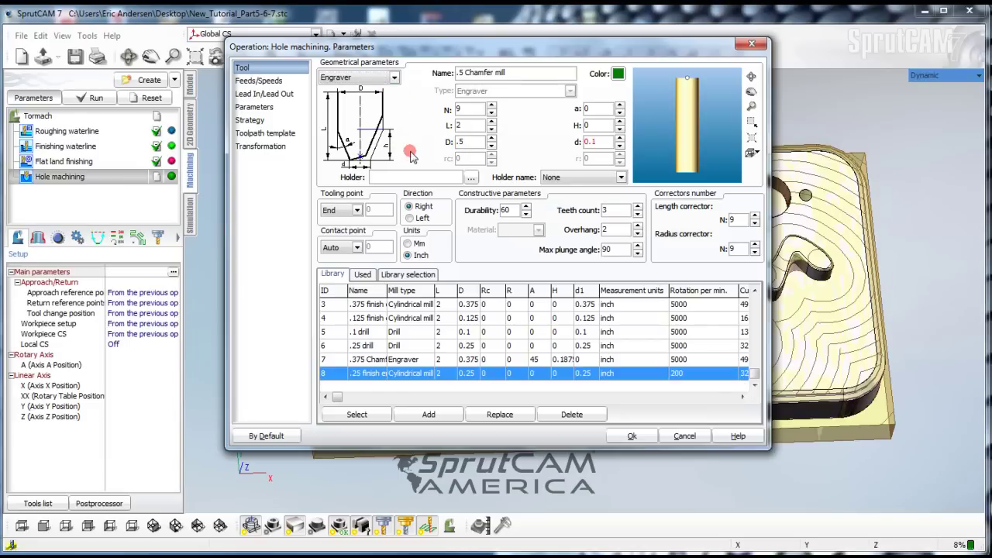
click(589, 110)
text(45)
key(Tab)
key(Tab)
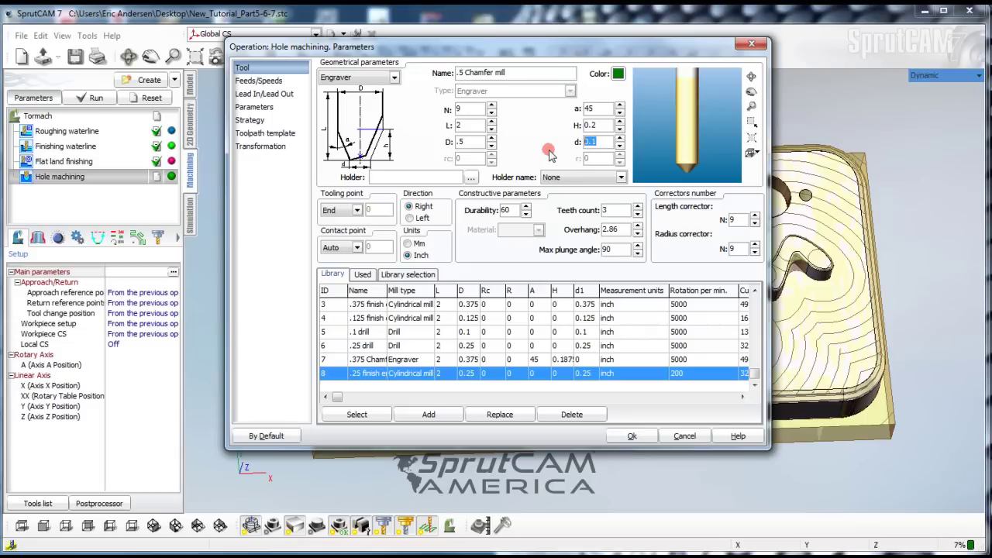
text(.0)
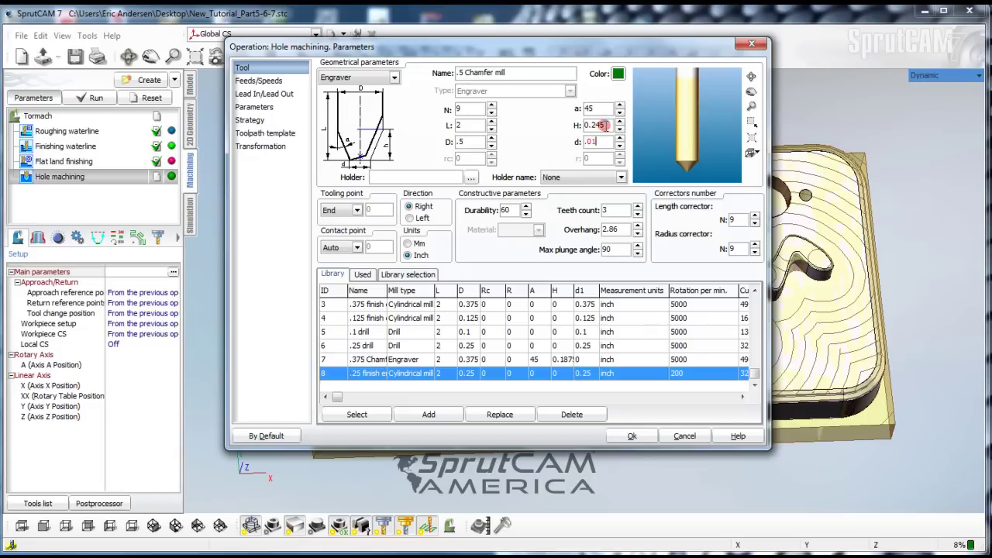
- Set the overhang to 2 and add the chamfer tool to the library as entry 9
scroll(702, 97, up, 5)
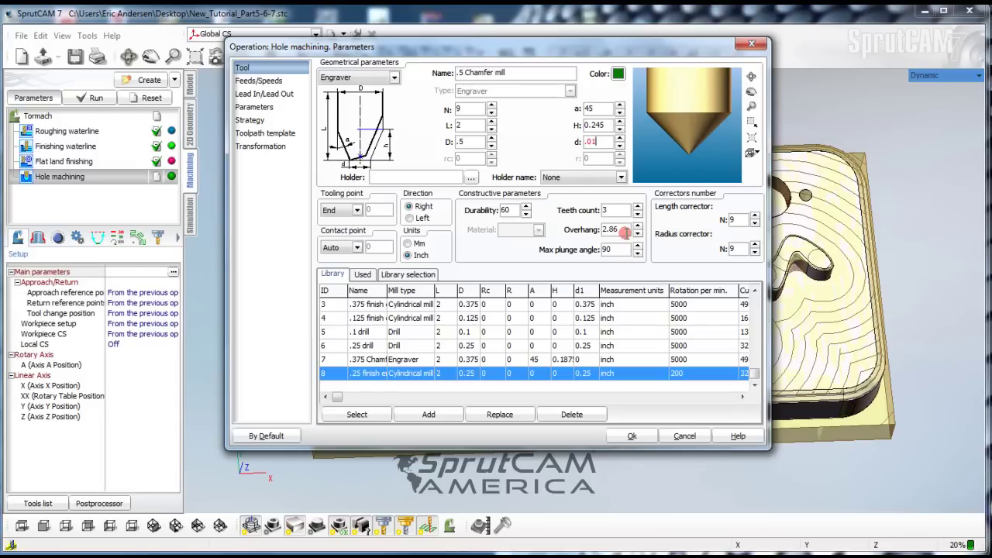
drag(623, 232, 544, 241)
text(2)
drag(704, 126, 687, 155)
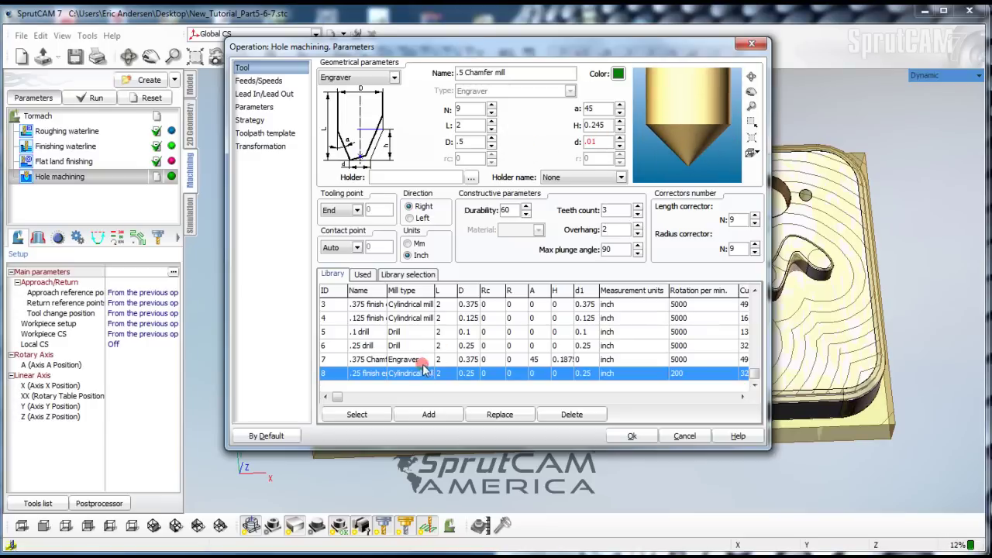
click(416, 415)
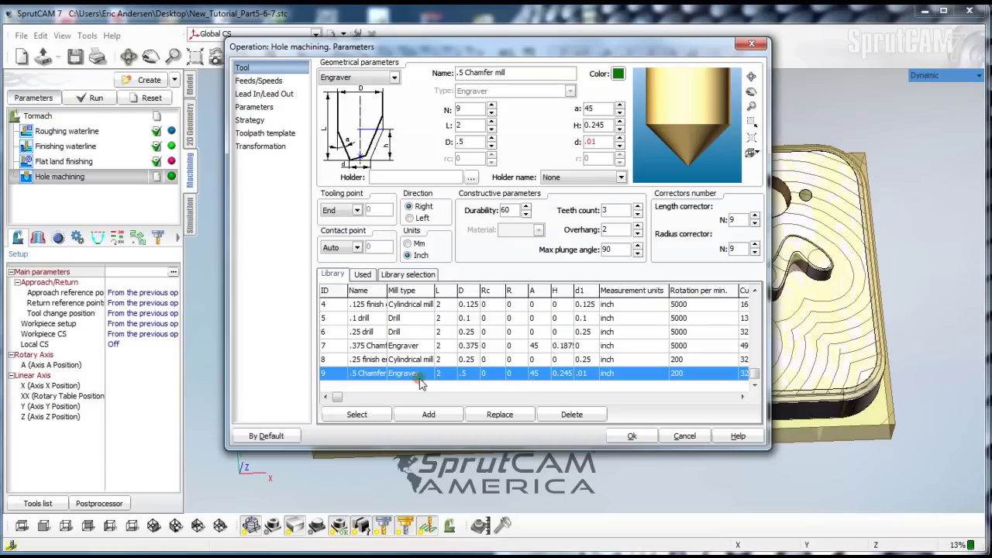
- Accept the d-parameter correction and confirm Simple drilling, Optimal order and a .05 safe level
click(264, 83)
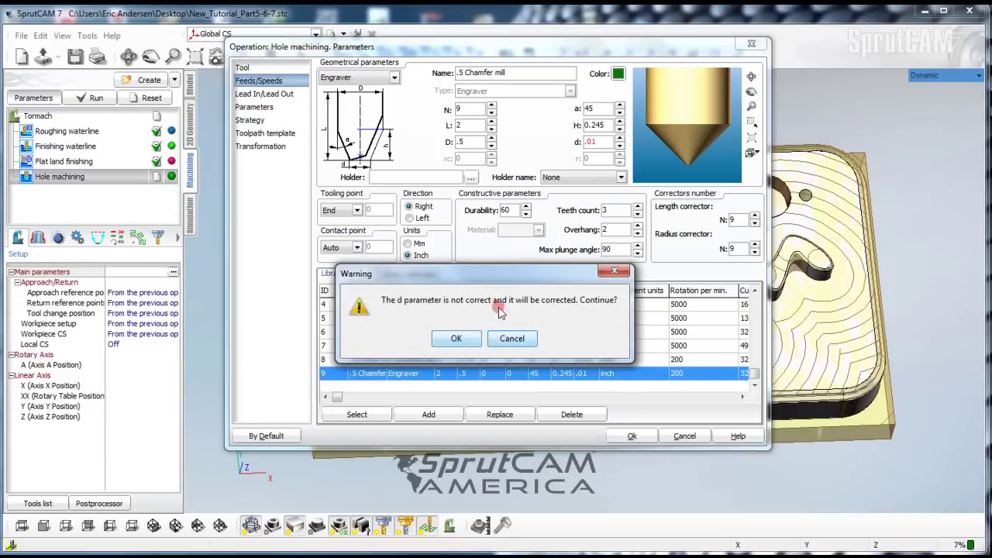
click(458, 339)
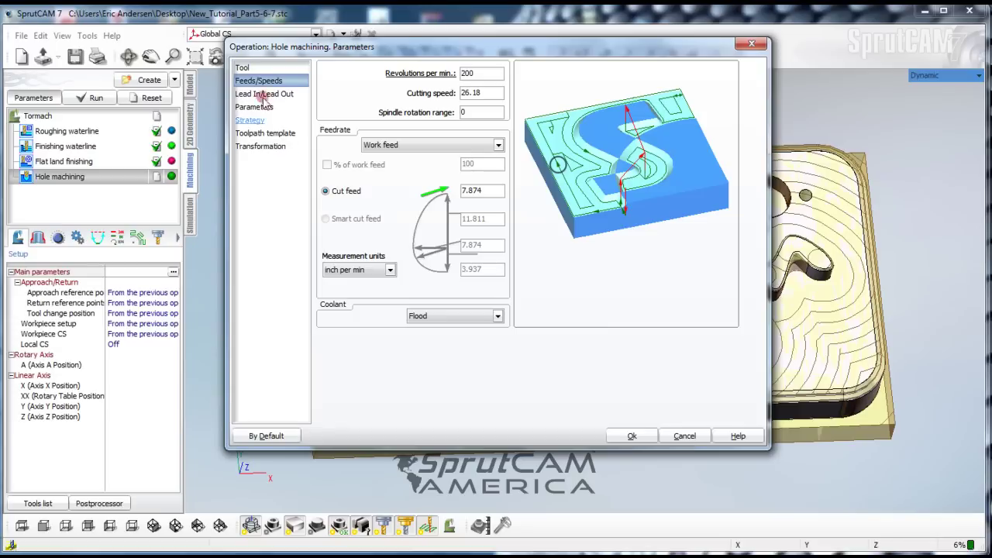
click(248, 68)
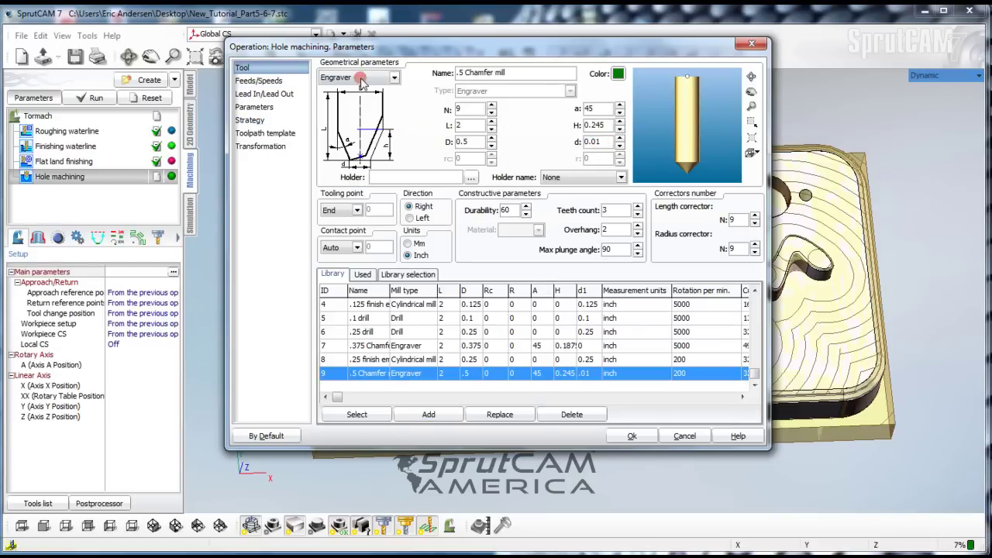
click(248, 81)
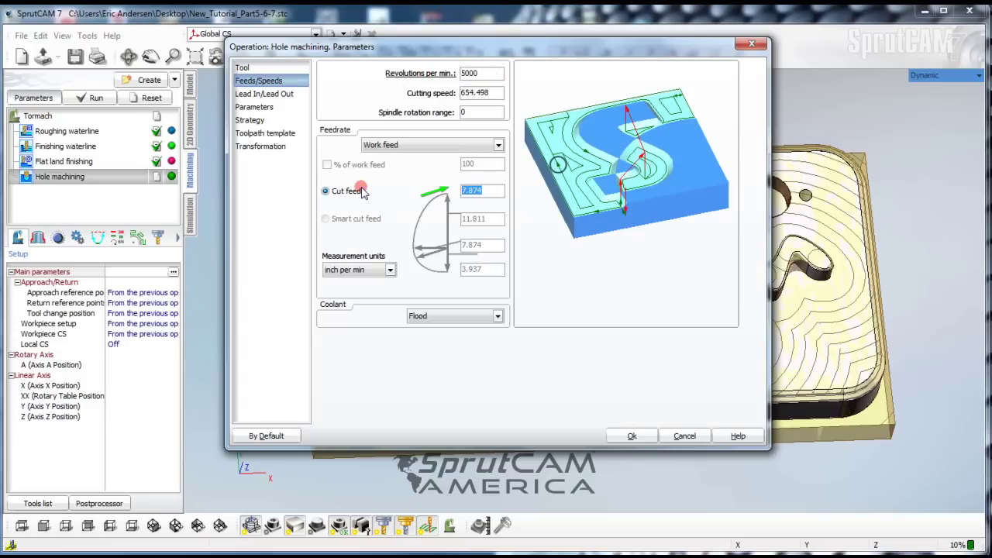
click(284, 95)
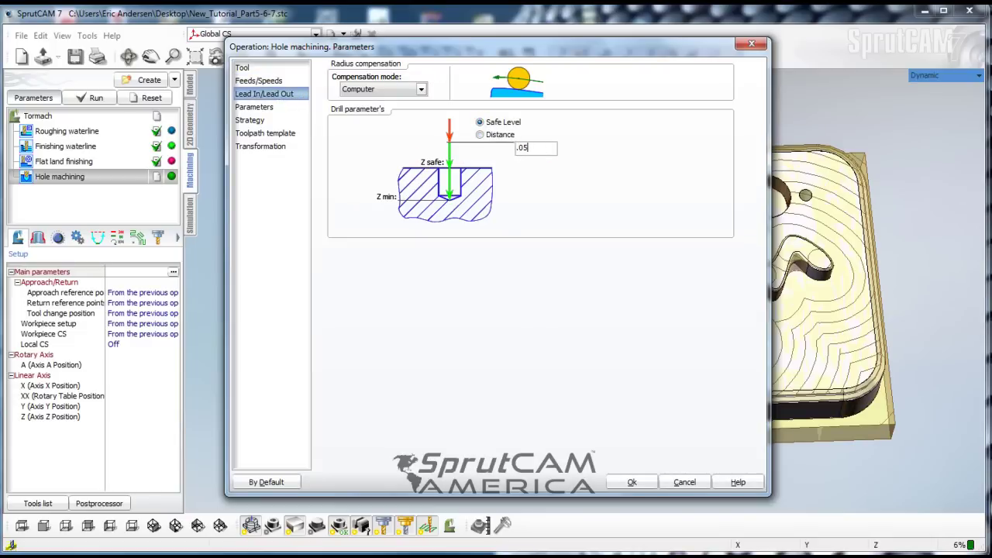
click(256, 107)
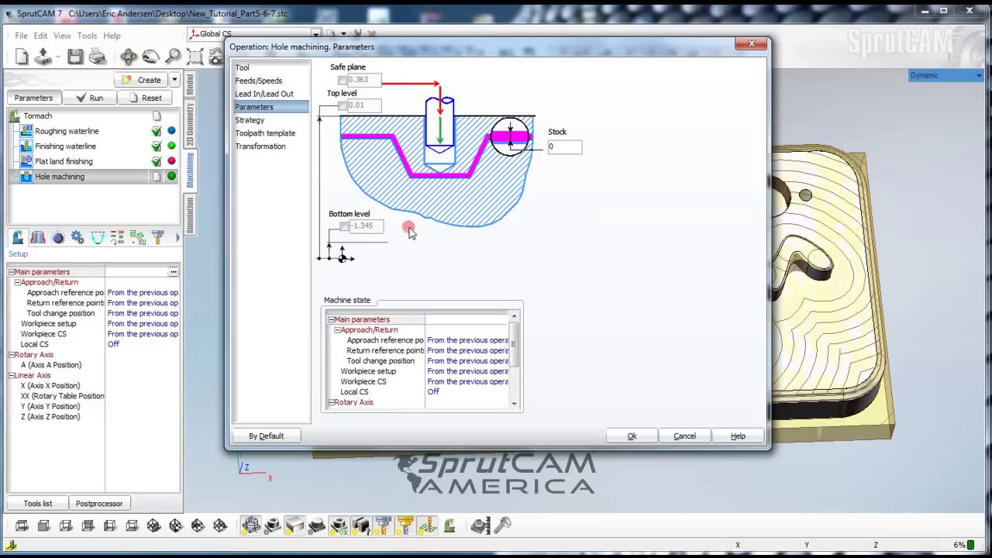
click(251, 122)
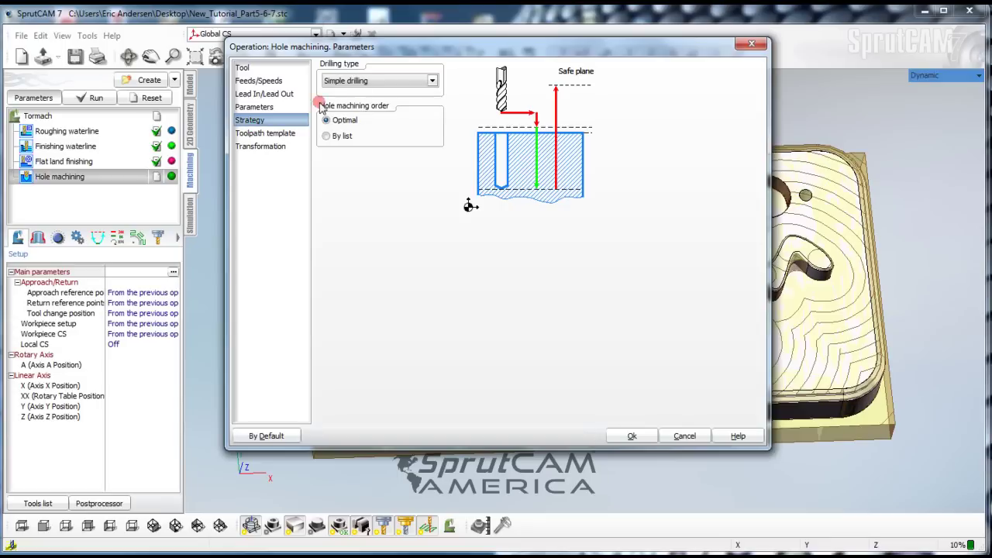
click(632, 436)
- Assign the centres of all 12 small holes to the Hole machining job
click(93, 215)
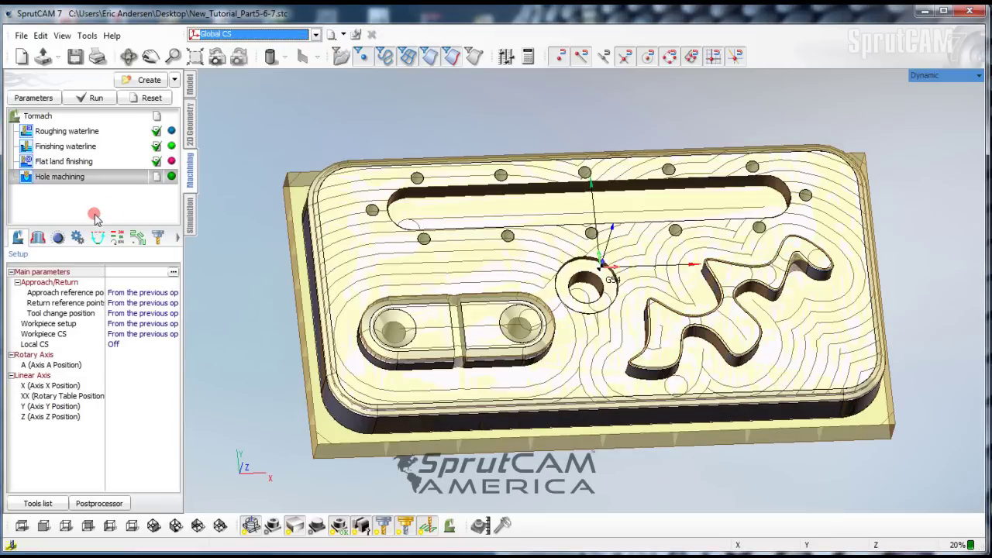
click(38, 238)
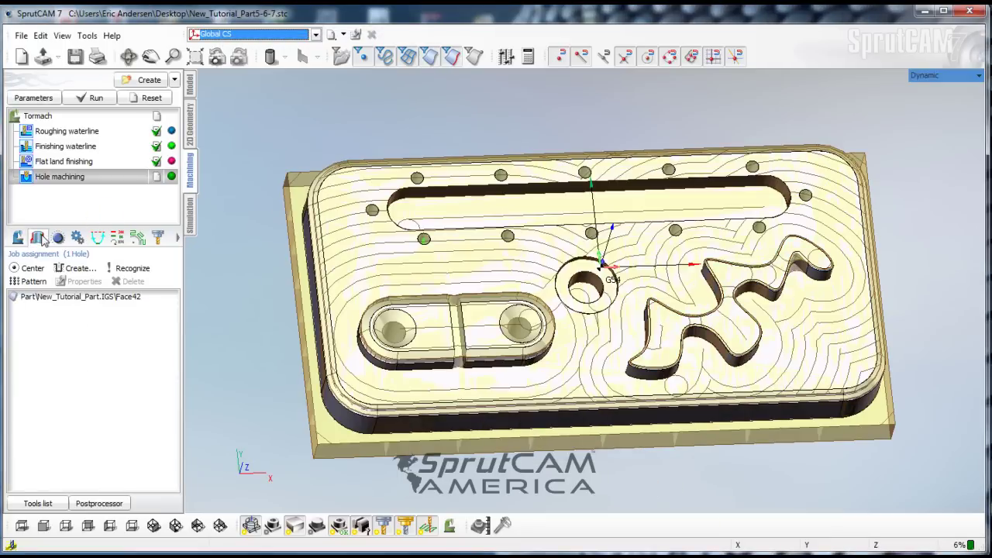
click(372, 211)
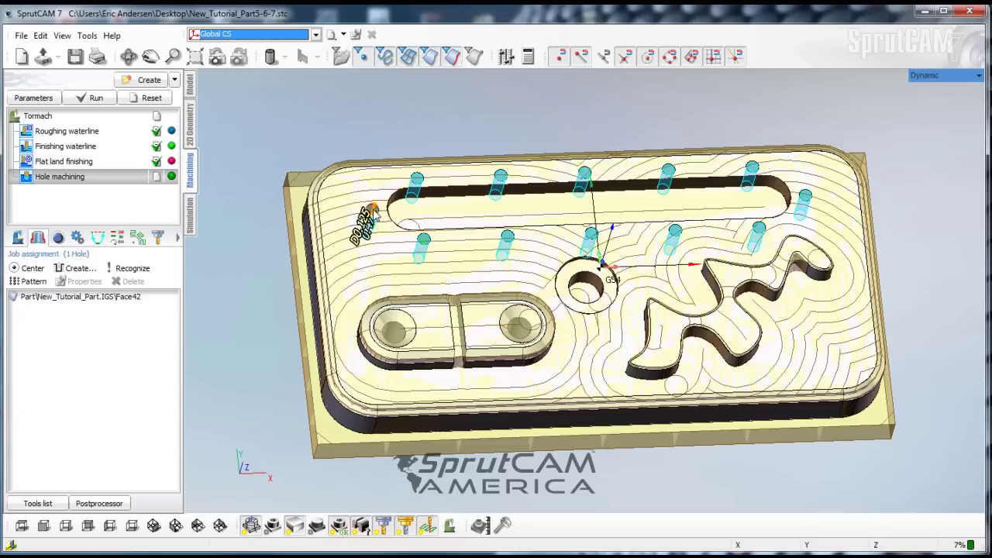
click(113, 216)
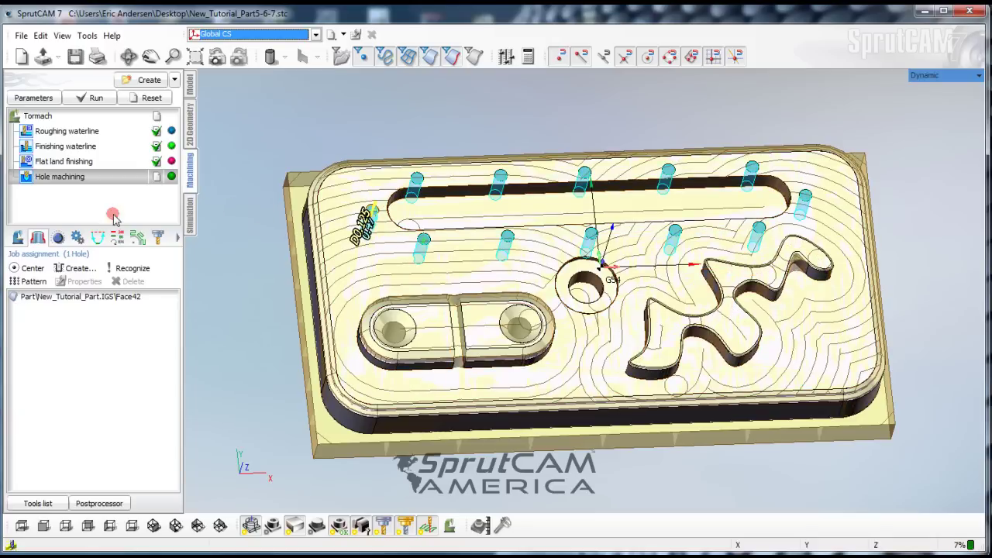
click(35, 268)
- Remove Face42 from the hole list, leaving 11 holes assigned
click(45, 298)
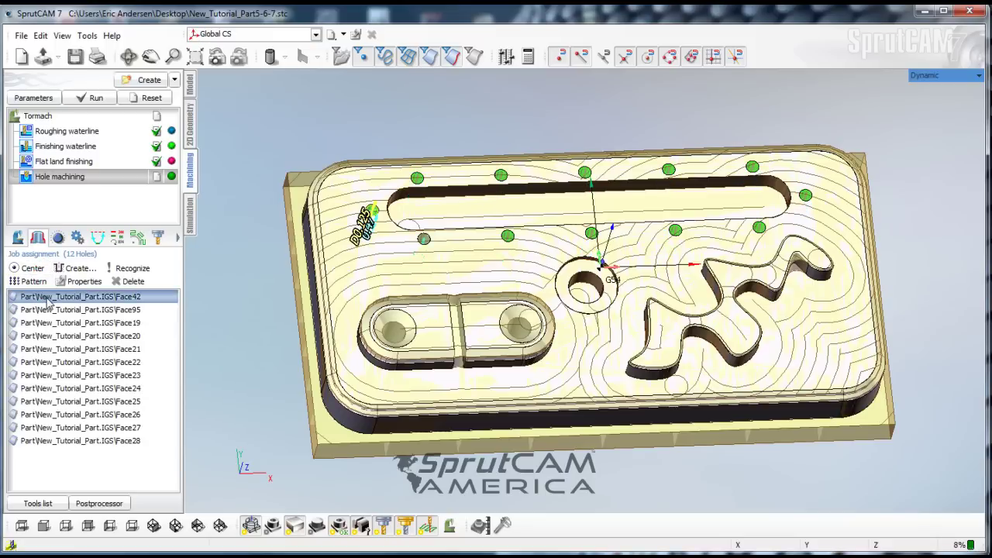
right_click(46, 299)
click(93, 351)
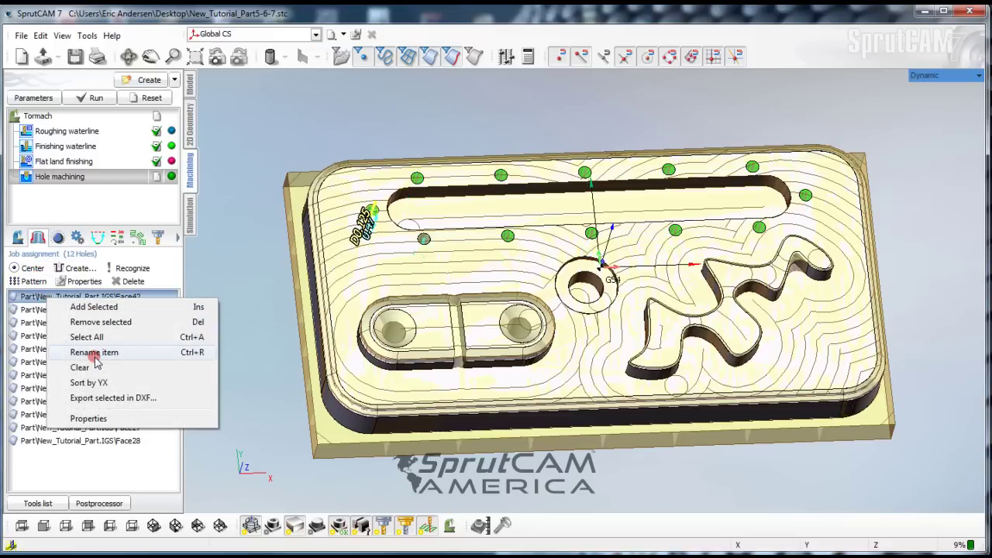
click(97, 322)
click(457, 337)
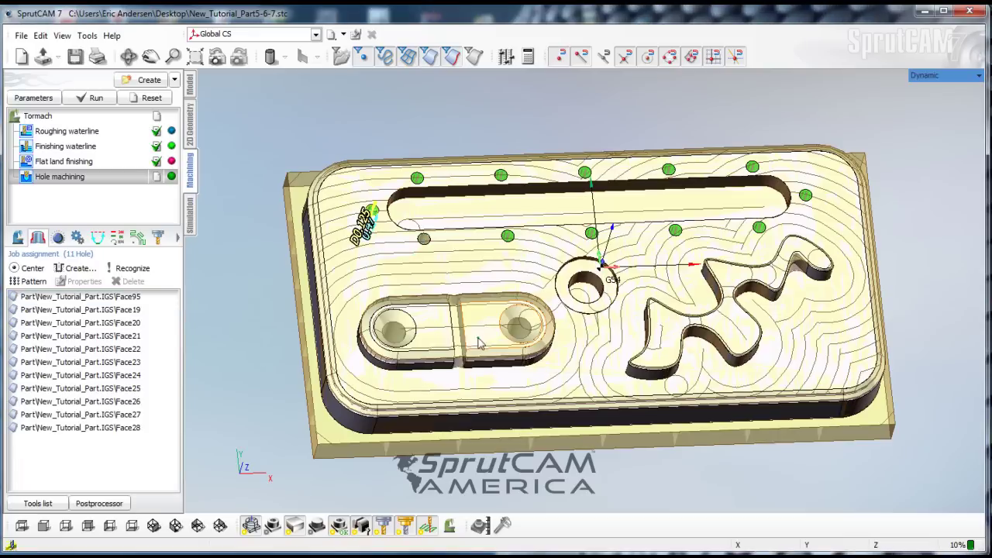
click(90, 389)
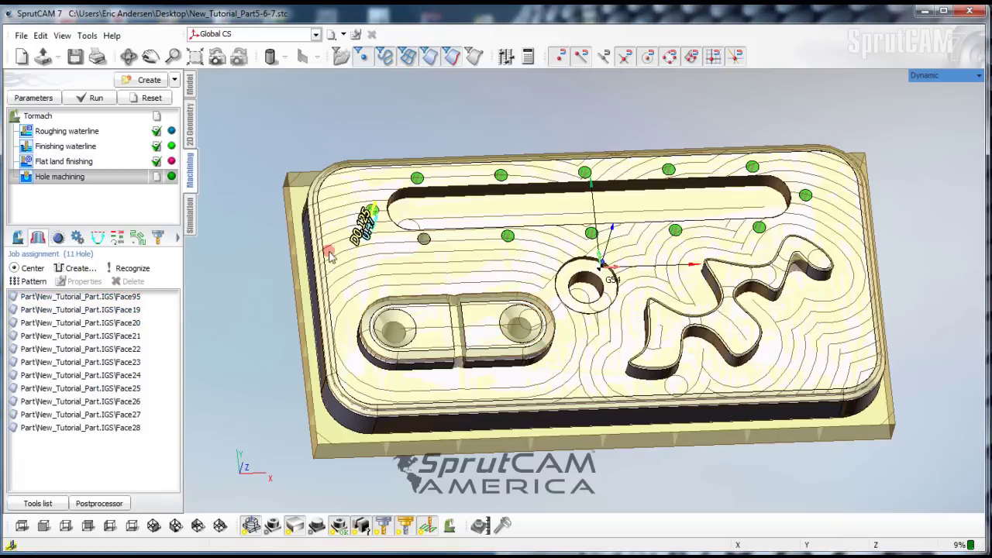
click(423, 240)
click(152, 338)
right_click(159, 341)
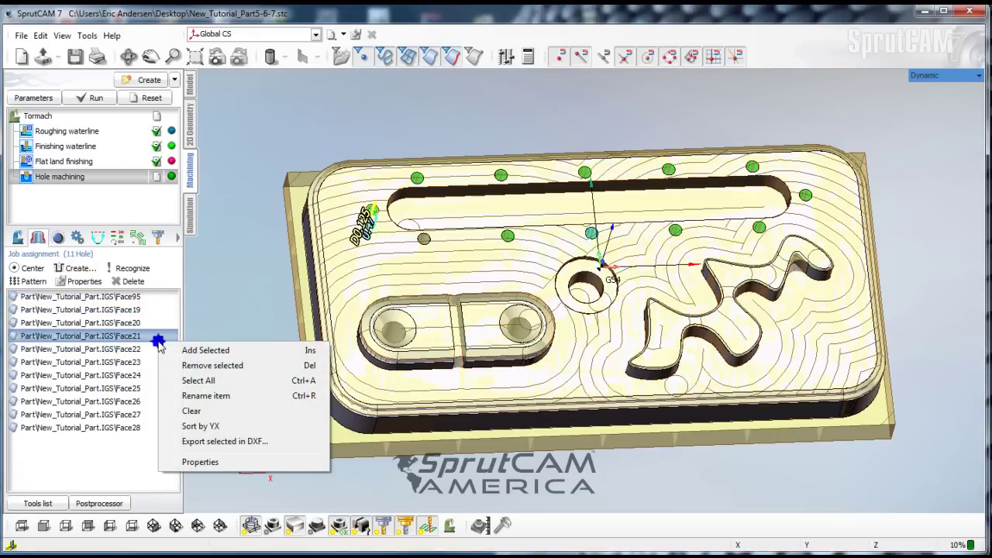
- Clear the hole list and re-add the centres of the 12 small holes
click(194, 410)
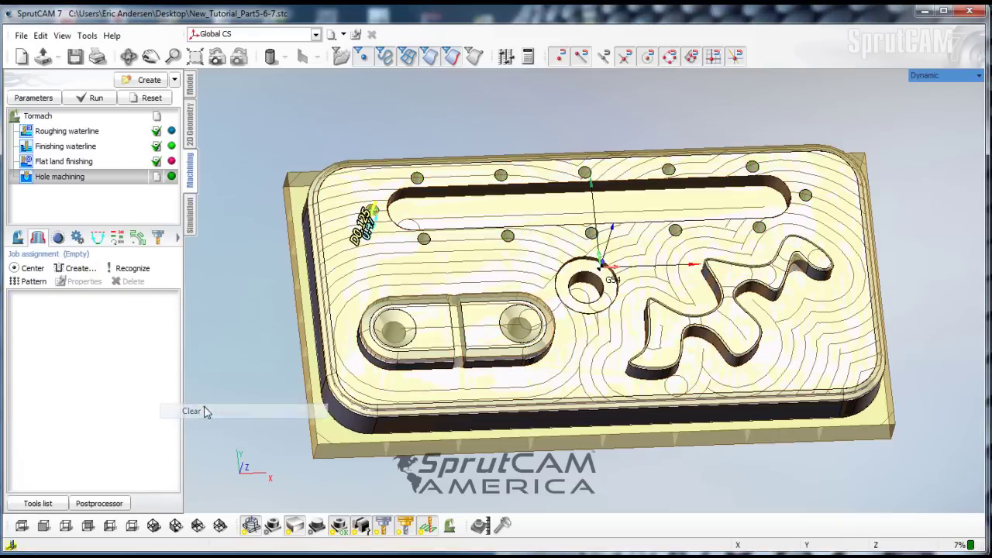
click(416, 179)
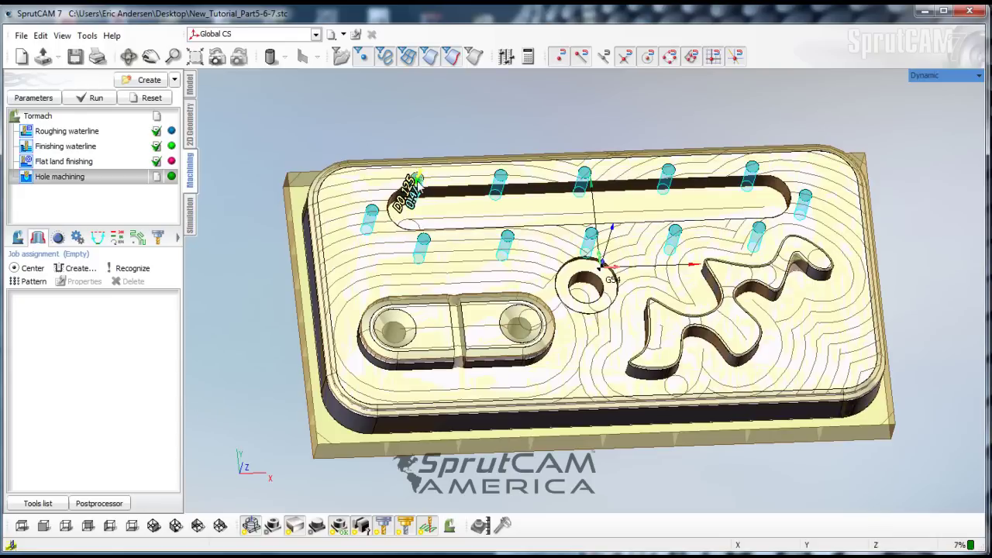
click(31, 268)
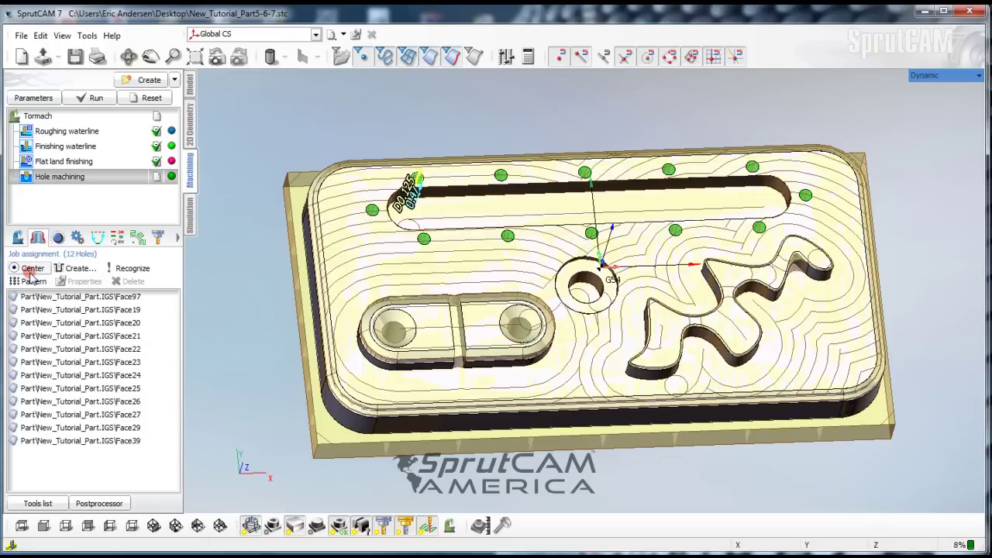
- Add the two counterbored pocket holes Face80 and Face34, bringing the job to 14 holes
click(412, 261)
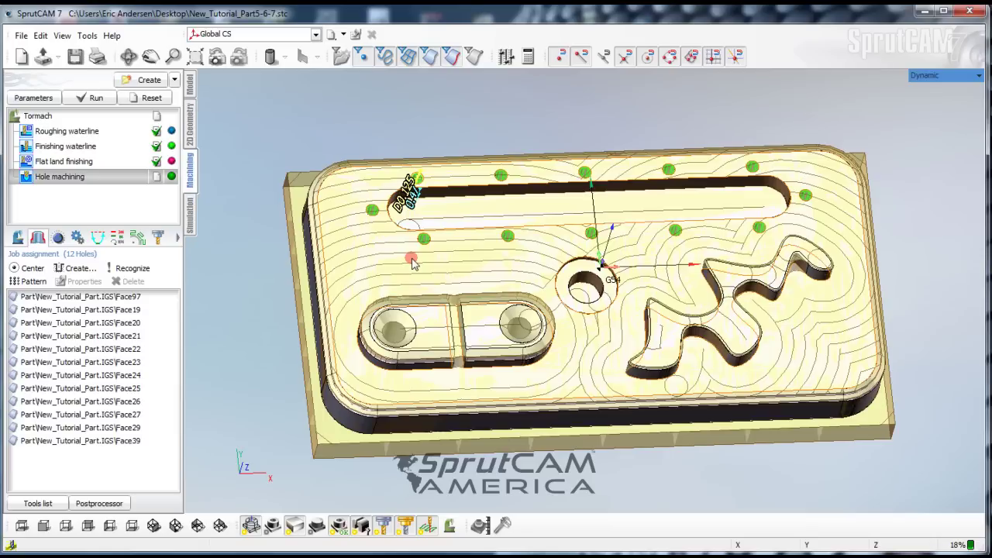
click(387, 333)
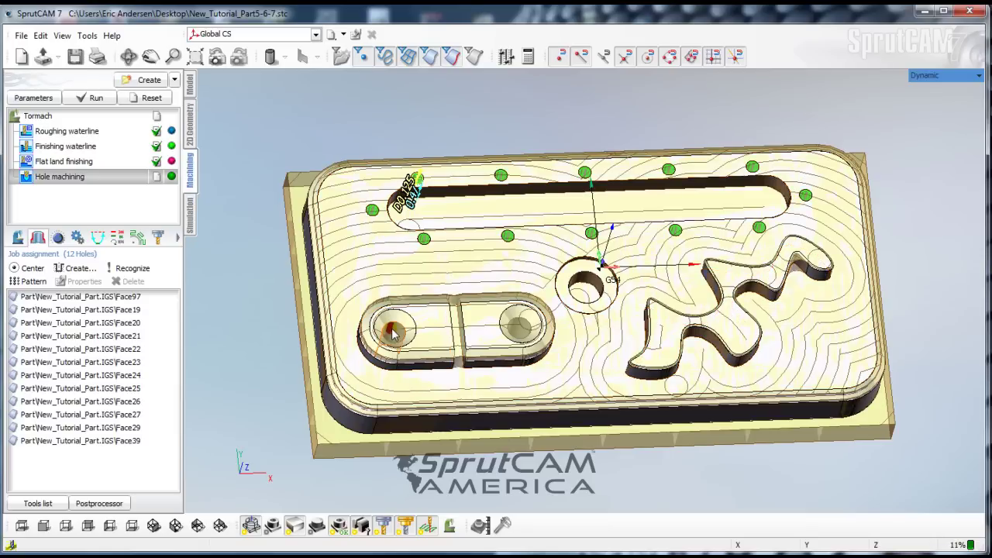
click(393, 333)
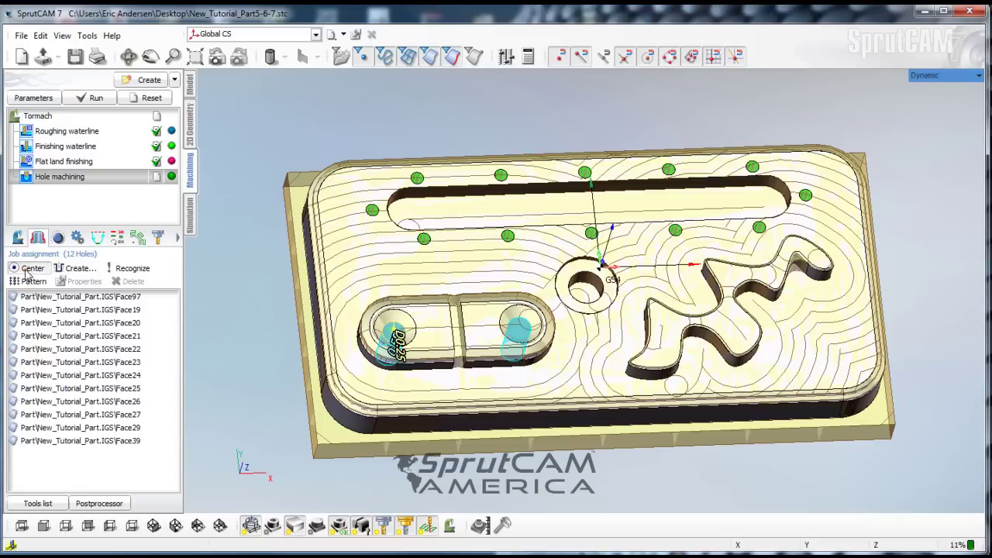
click(60, 268)
click(79, 370)
click(239, 342)
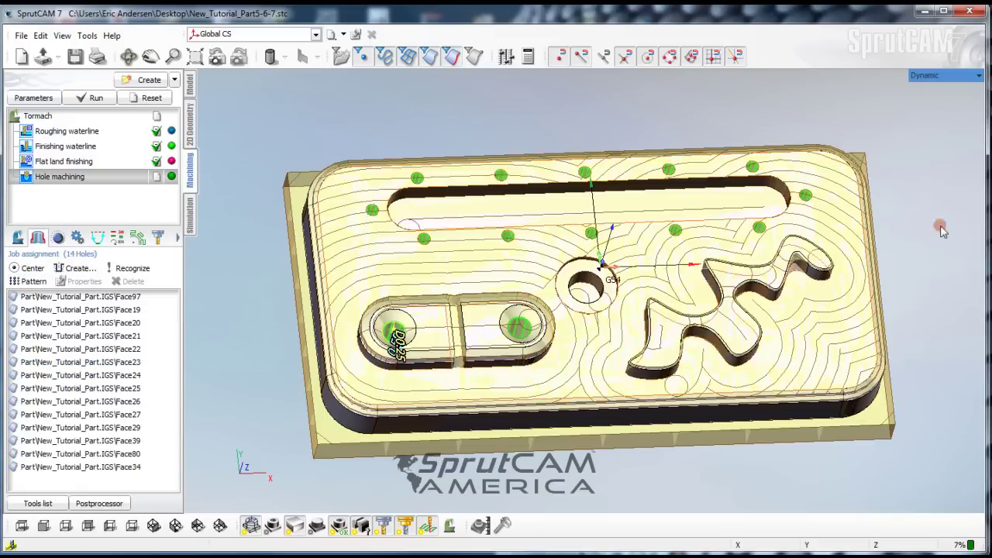
click(519, 278)
- Calculate the Hole machining toolpath and orbit to view drilling moves over all 14 holes
click(240, 186)
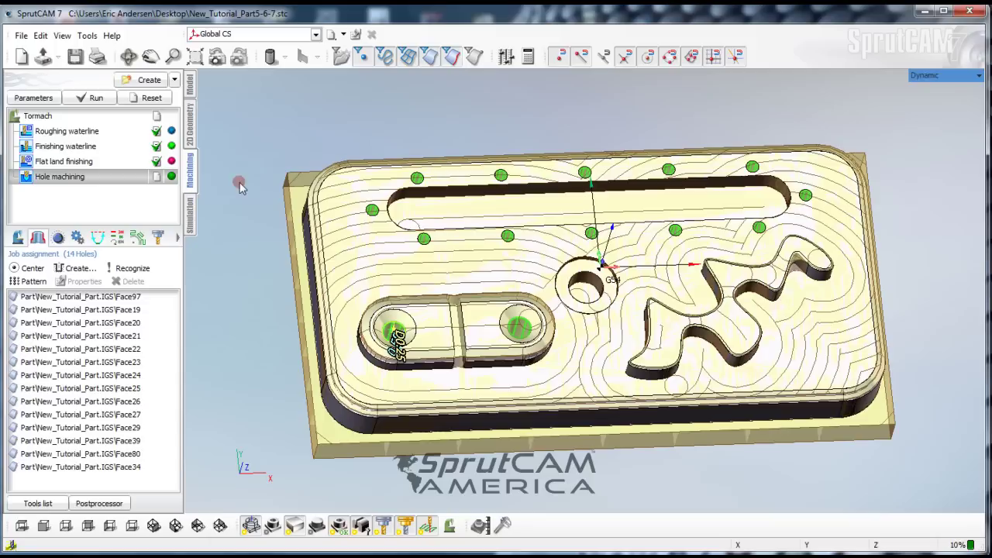
click(96, 99)
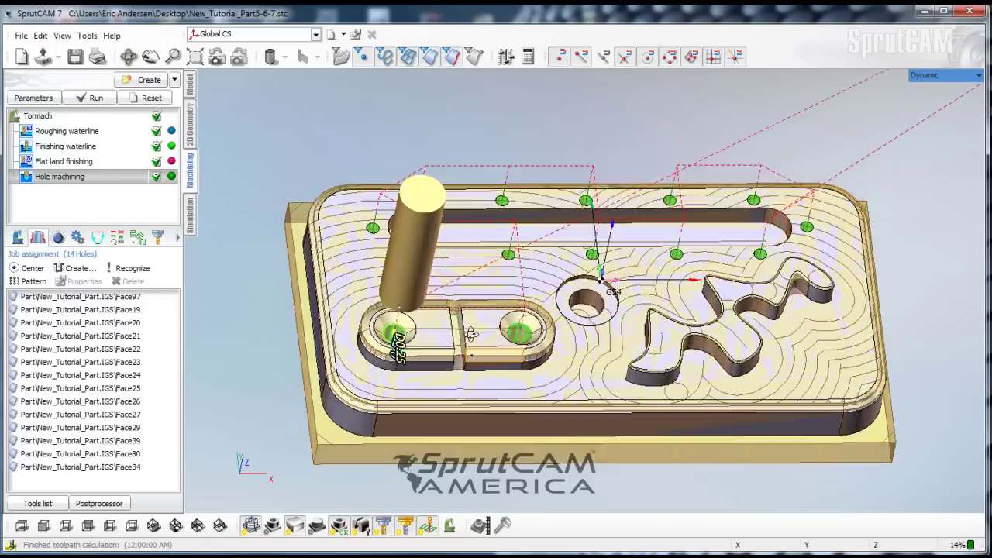
right_drag(457, 357, 468, 300)
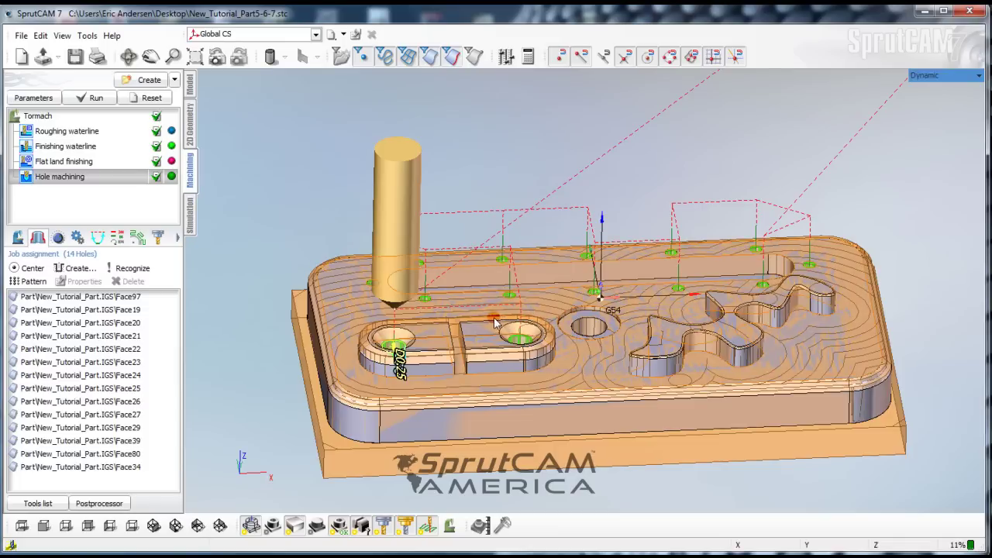
- Rewind and play the simulation of all Tormach operations, reaching 84% with holes spotted
click(190, 218)
right_drag(476, 315, 558, 224)
click(157, 97)
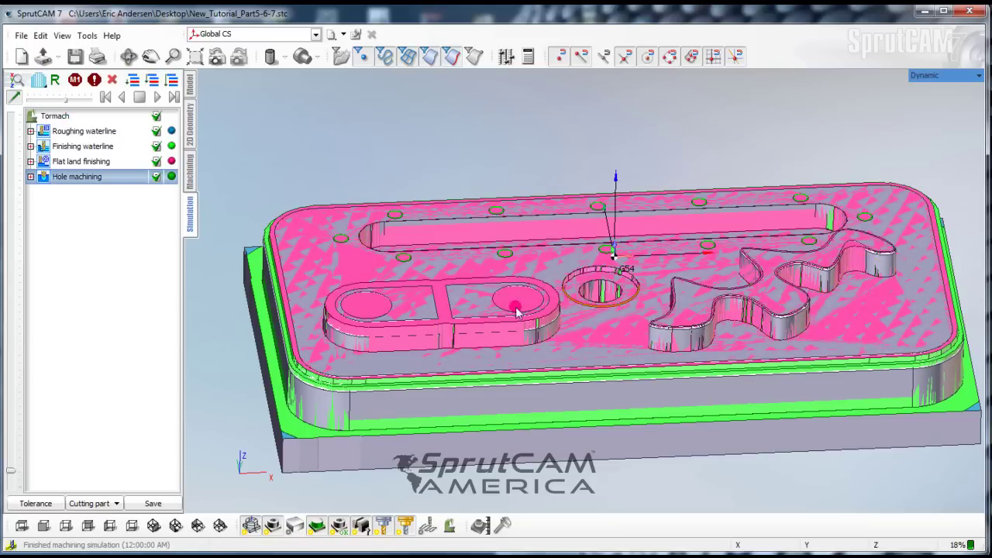
drag(65, 105, 48, 108)
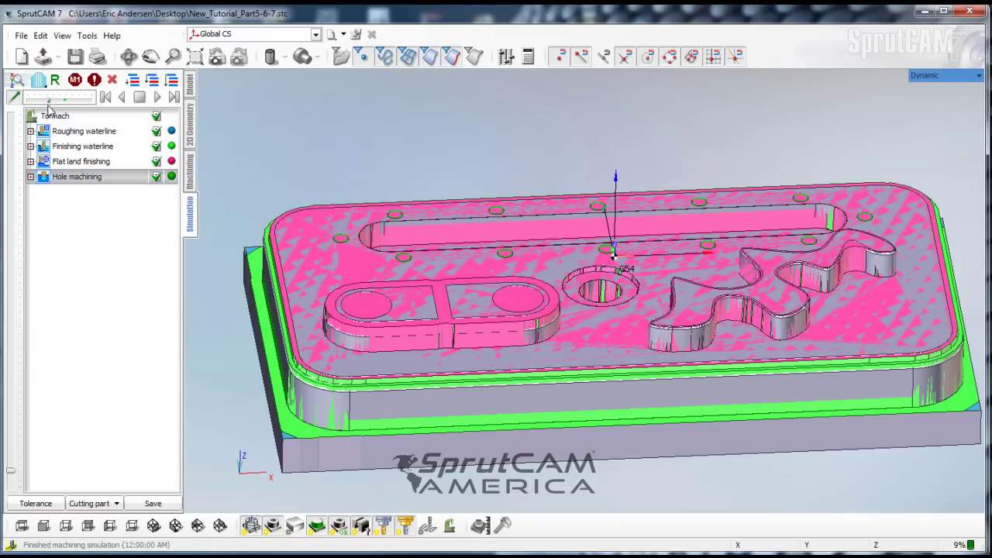
click(173, 97)
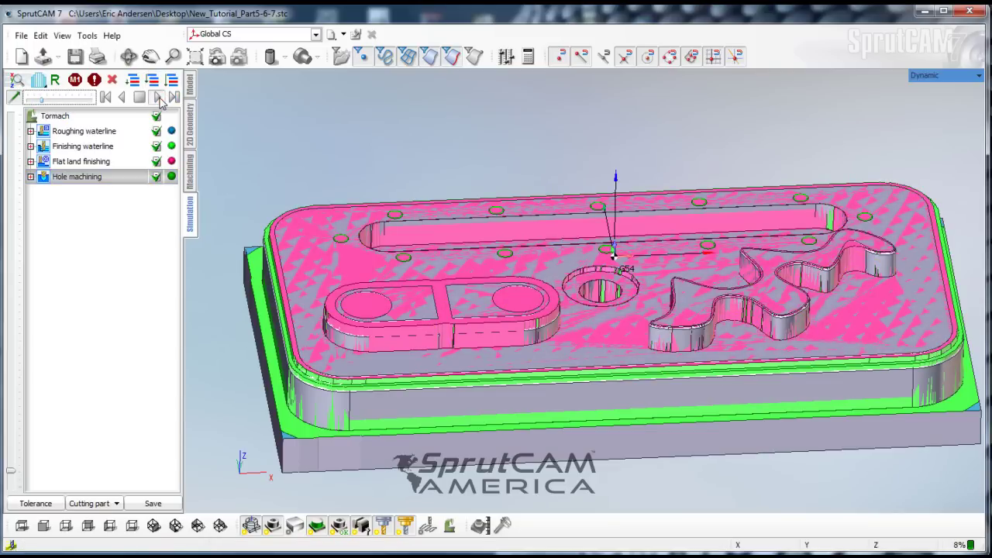
click(158, 97)
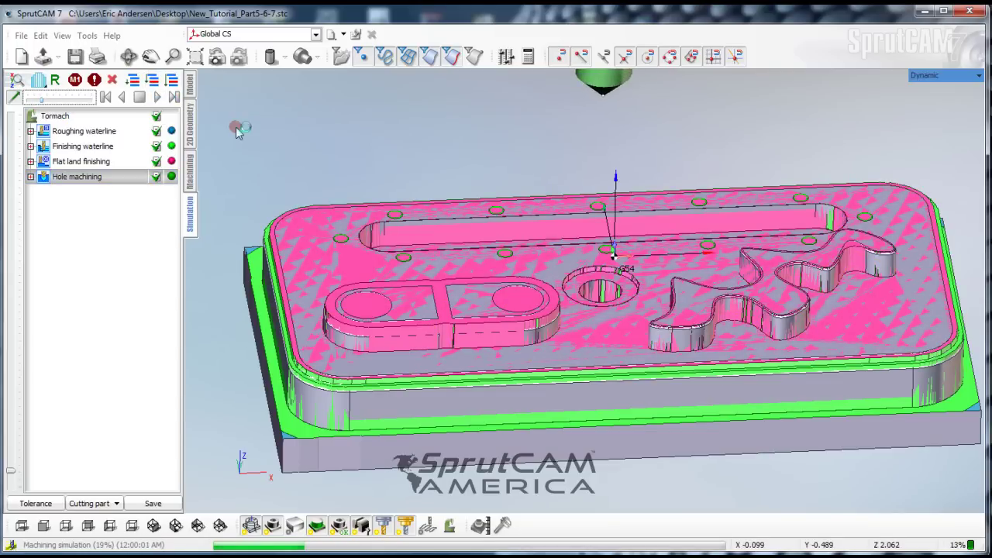
scroll(238, 130, down, 3)
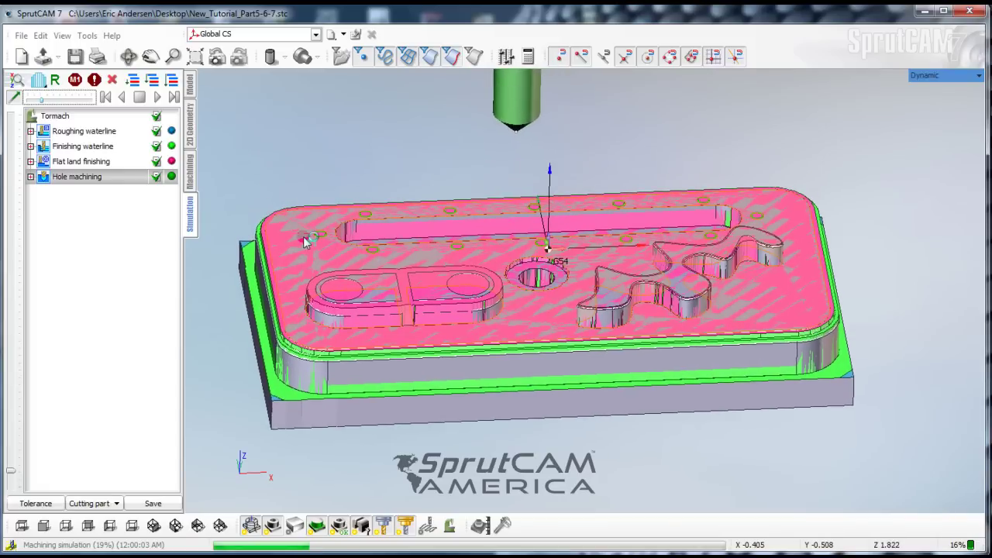
click(110, 232)
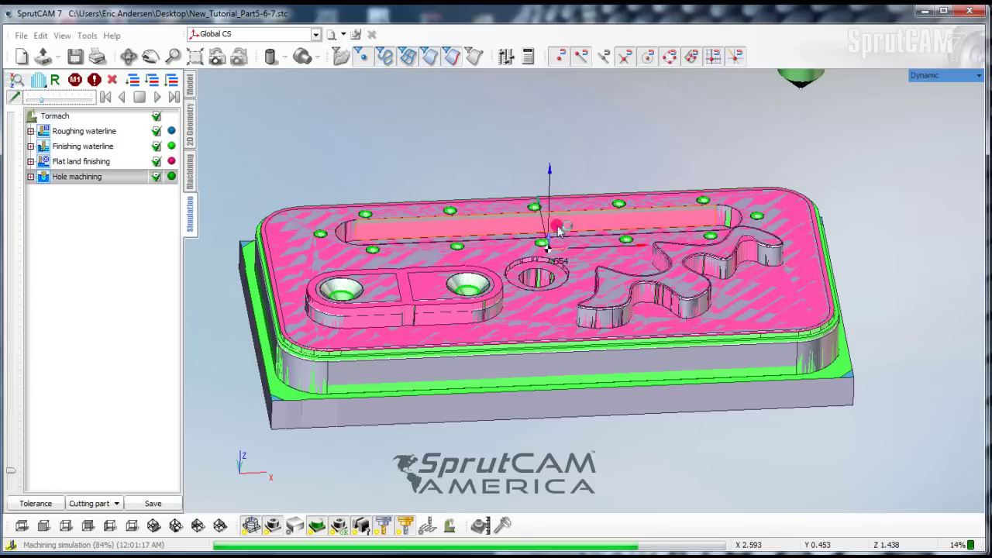
- Back in the Machining view, hide toolpaths and stock and inspect the hole depths down to Z -0.725
click(190, 172)
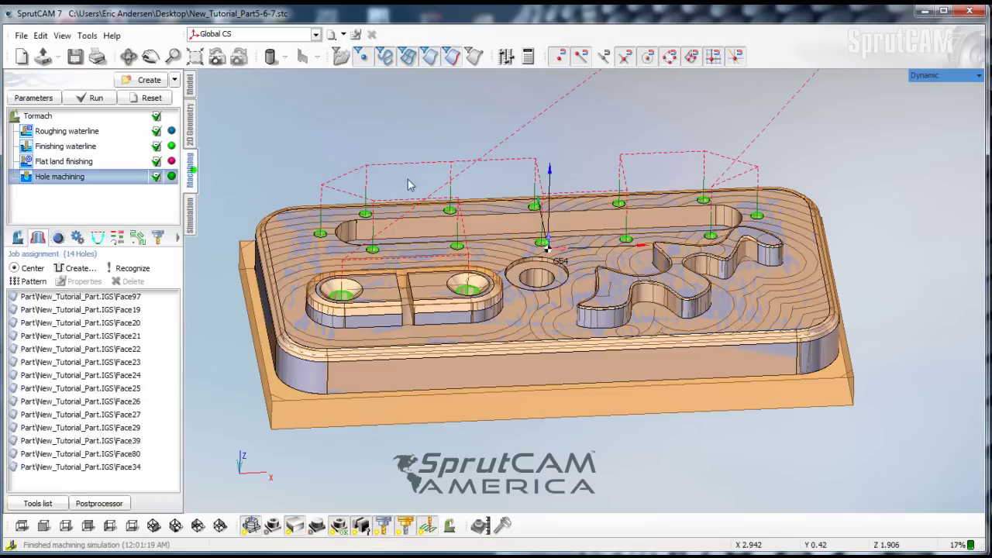
right_drag(657, 186, 544, 288)
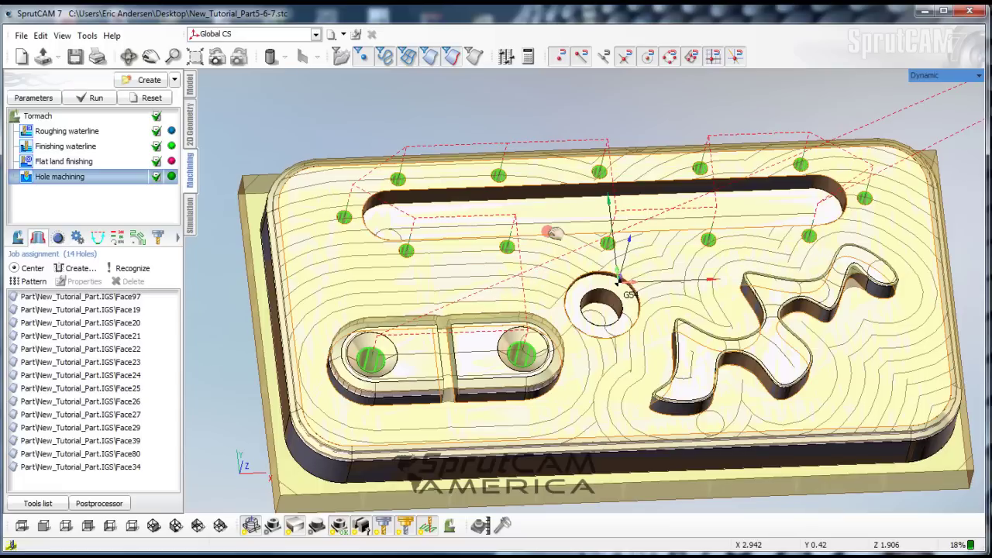
scroll(498, 246, down, 2)
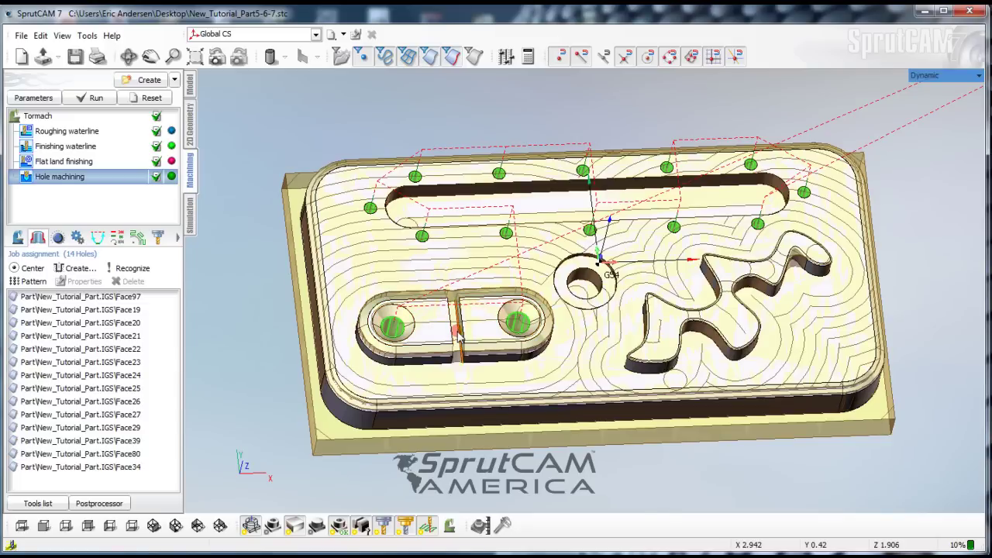
click(502, 525)
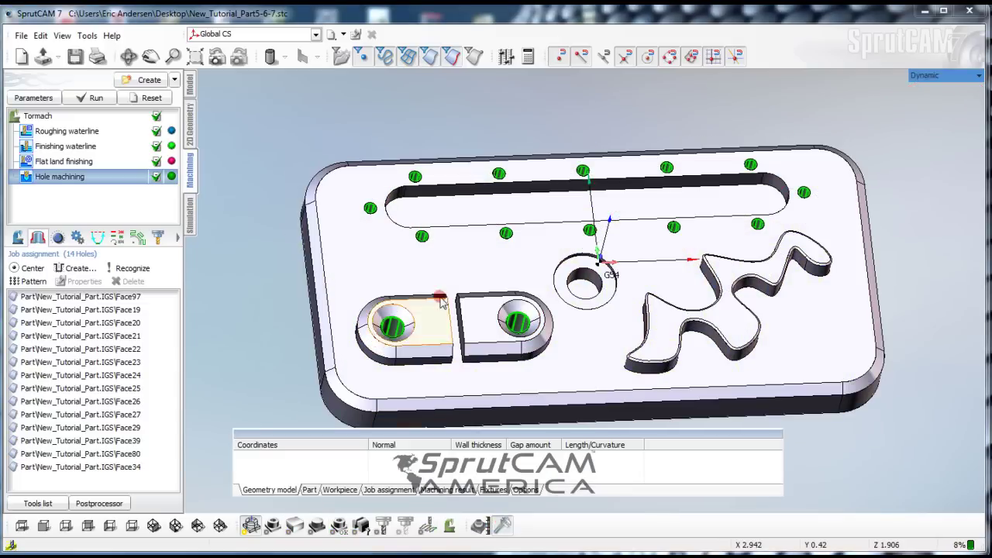
scroll(372, 182, up, 5)
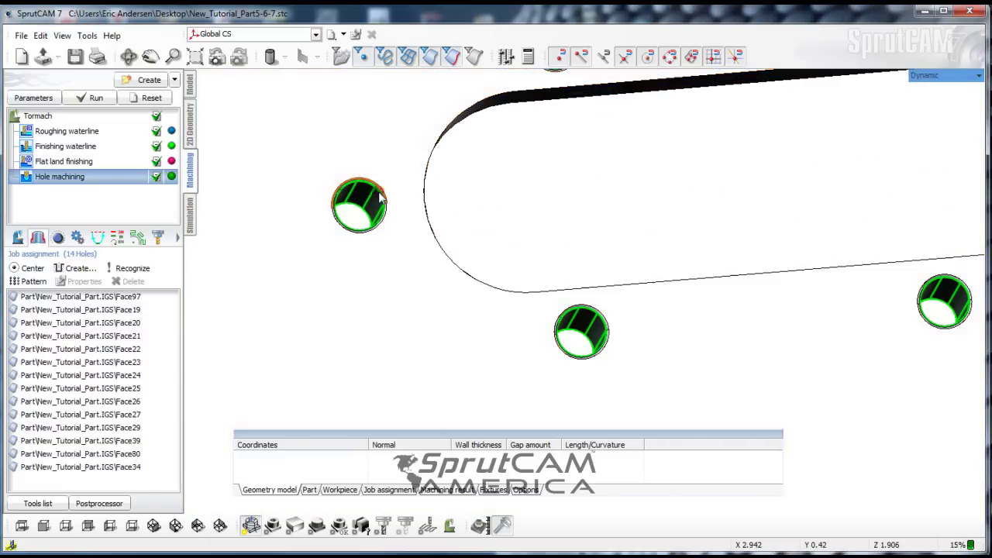
scroll(403, 333, down, 3)
mouse_move(403, 303)
right_down()
mouse_move(362, 411)
mouse_move(520, 332)
mouse_move(428, 381)
mouse_move(489, 258)
right_up()
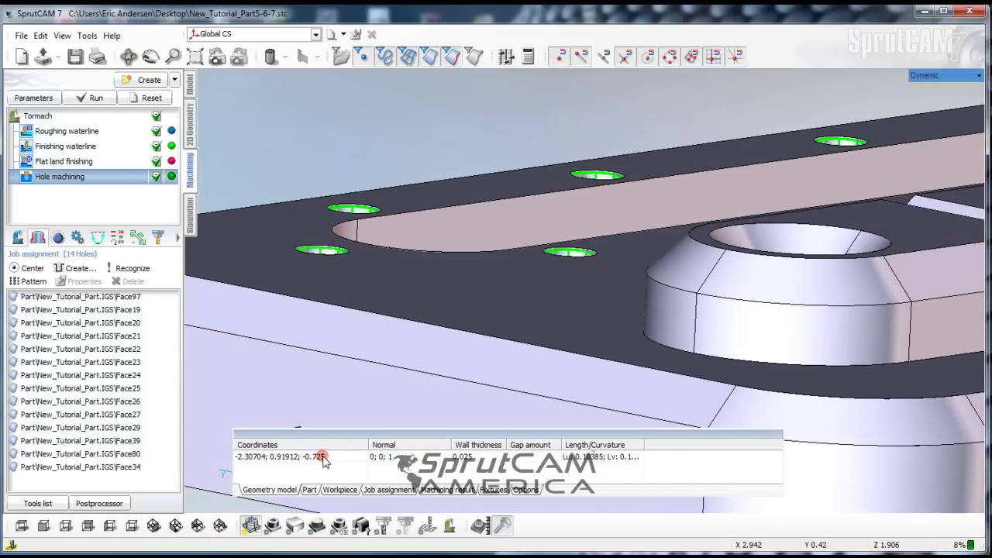
scroll(324, 460, down, 5)
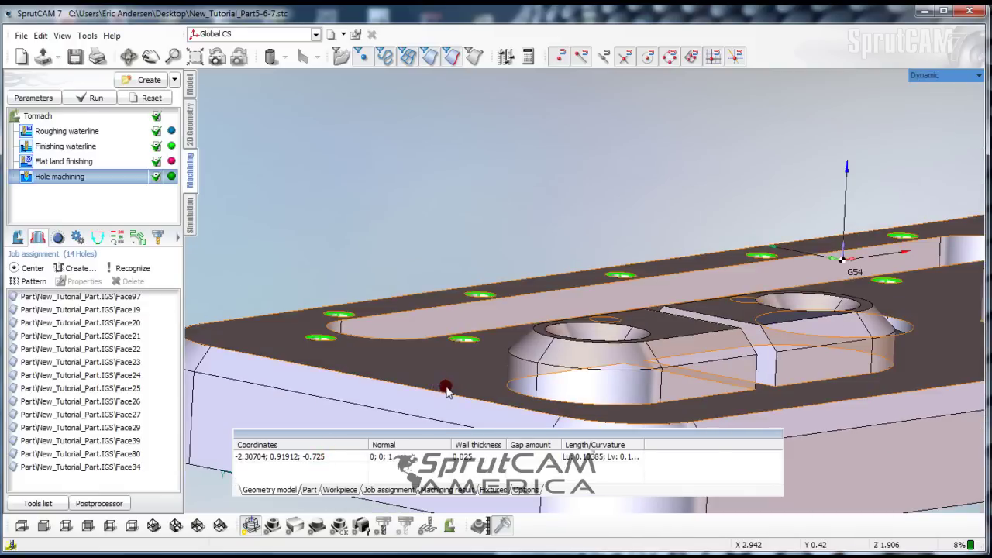
right_drag(446, 390, 577, 388)
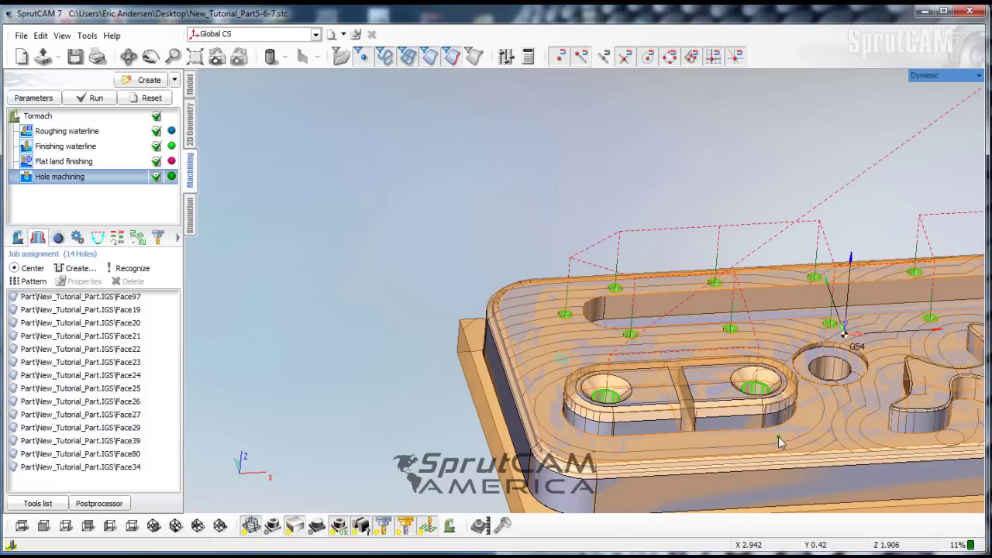
- Add a new Hole machining operation from the Roughing operation types
scroll(780, 441, down, 4)
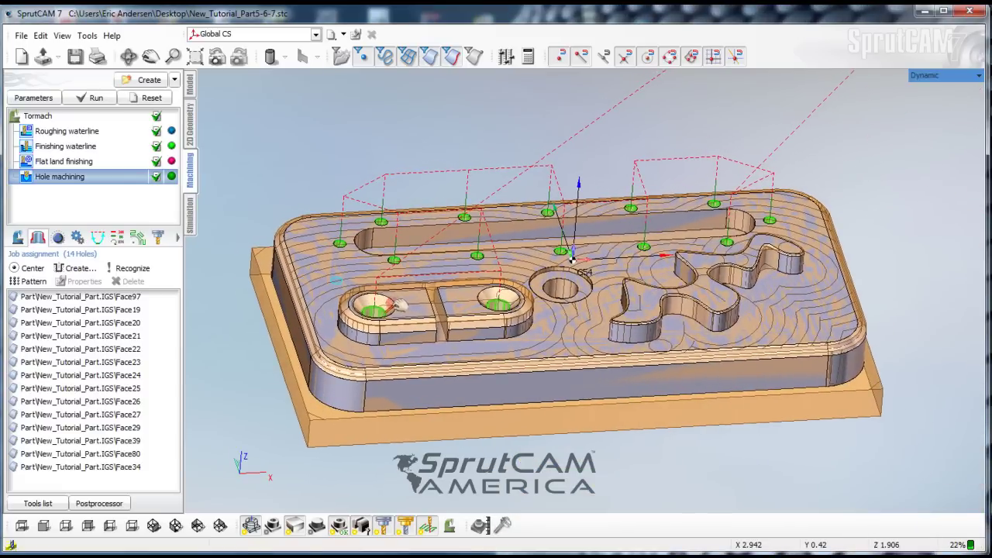
click(169, 75)
click(178, 81)
mouse_move(222, 98)
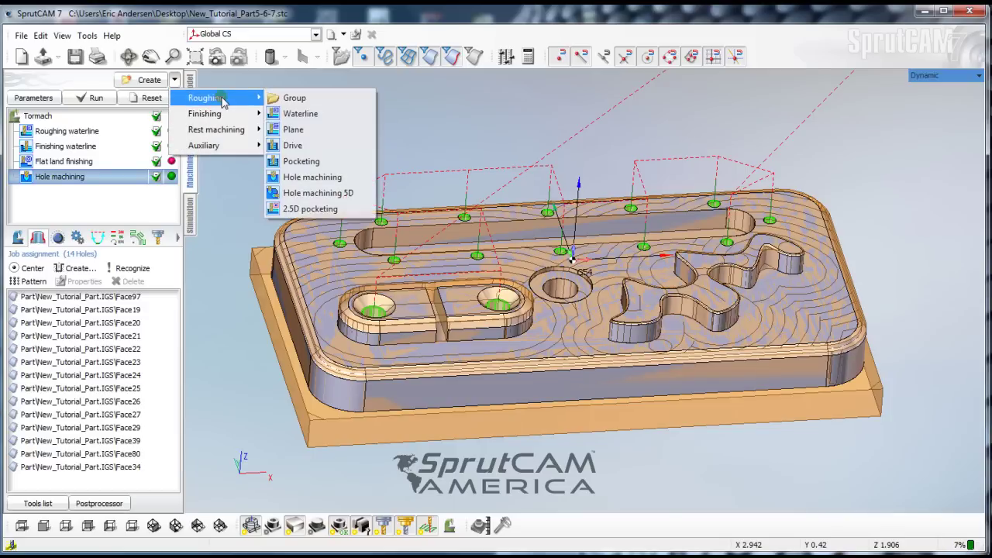
click(288, 177)
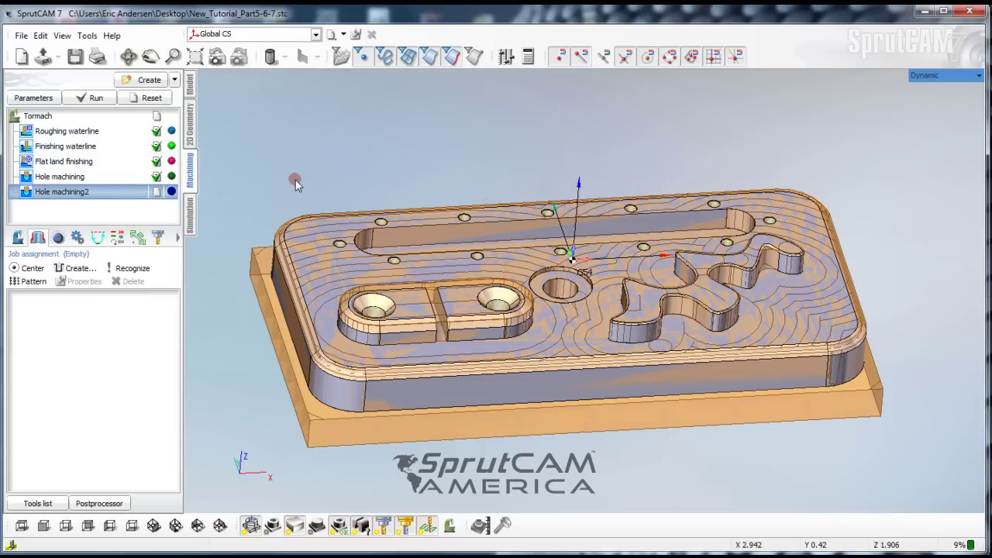
- On the operation's Tool page, define a .125 drill and save it as library tool 10
double_click(111, 194)
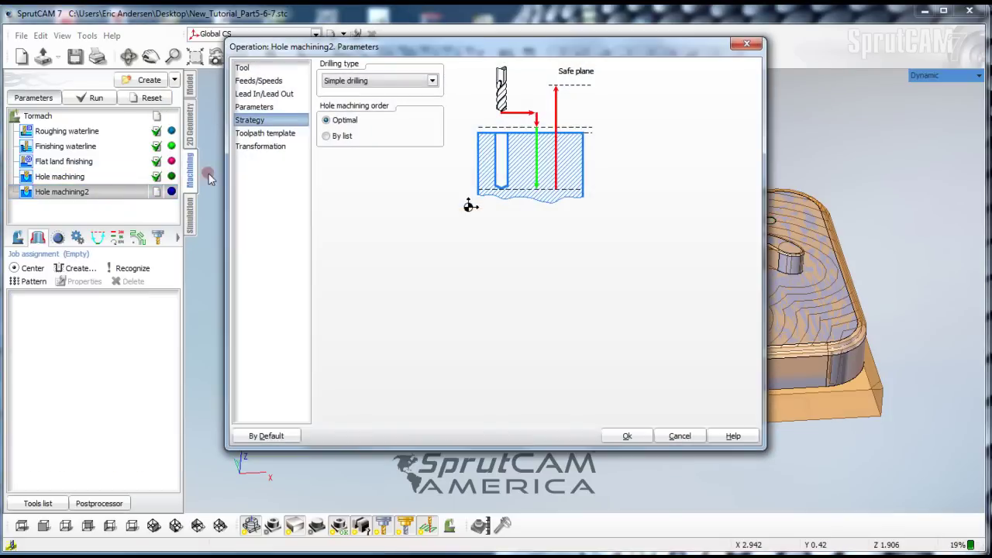
click(244, 69)
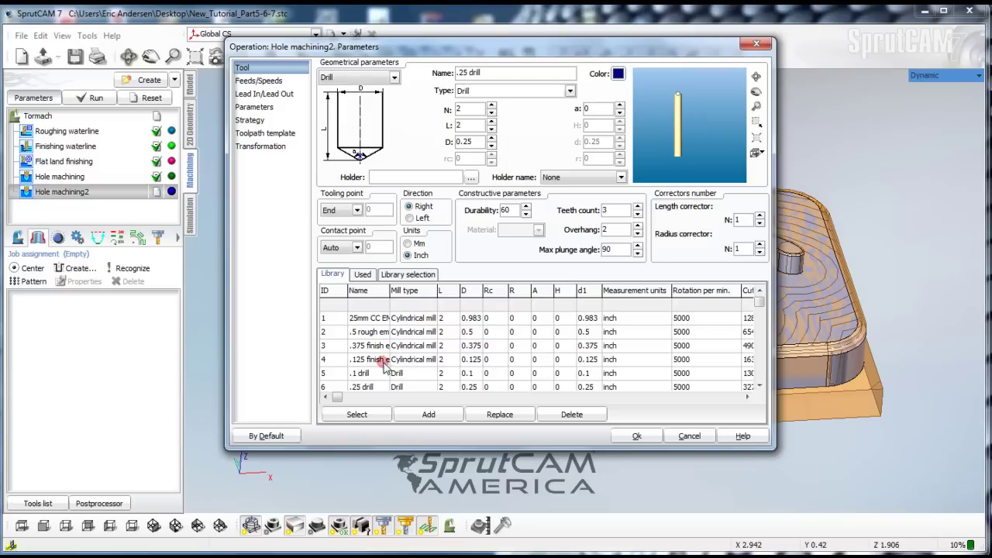
click(387, 352)
scroll(383, 360, down, 6)
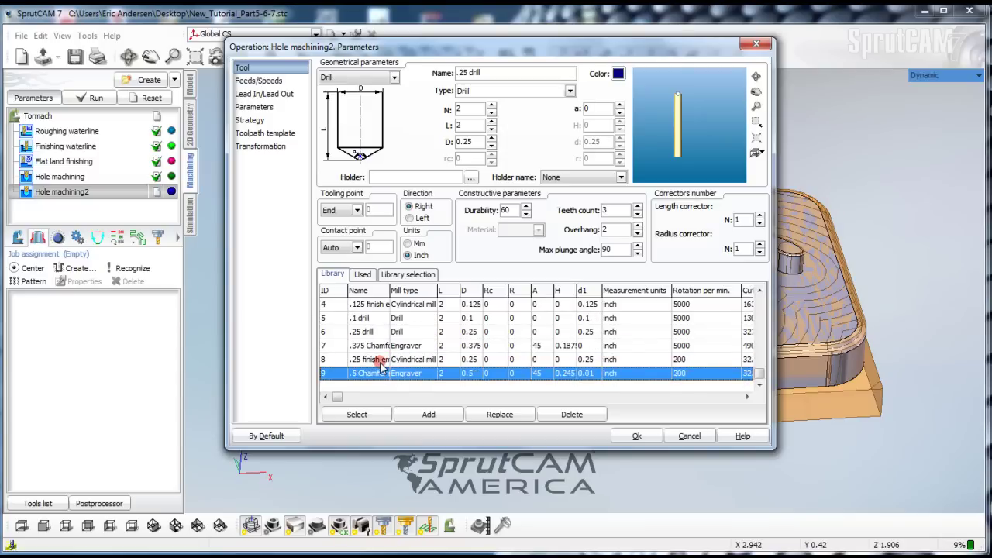
scroll(382, 363, up, 6)
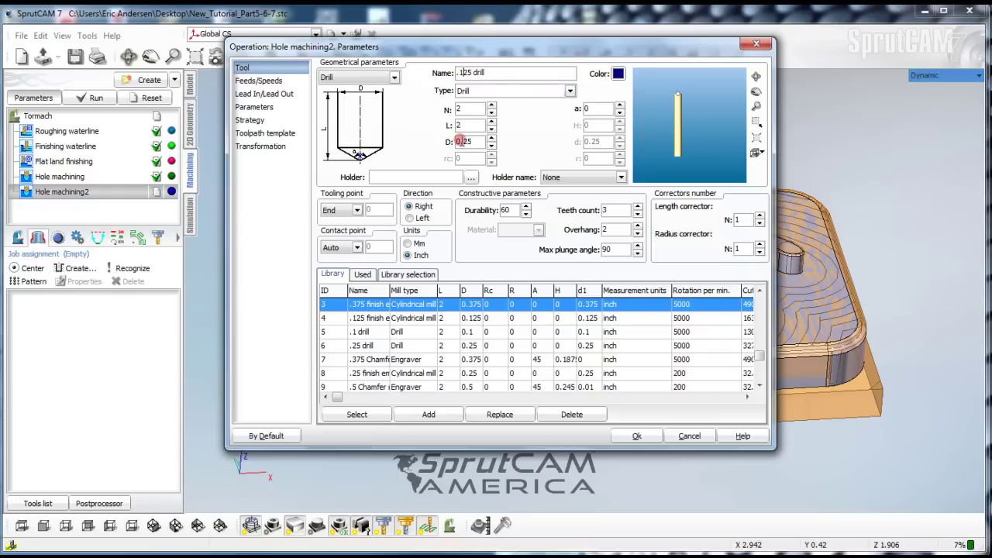
text(10)
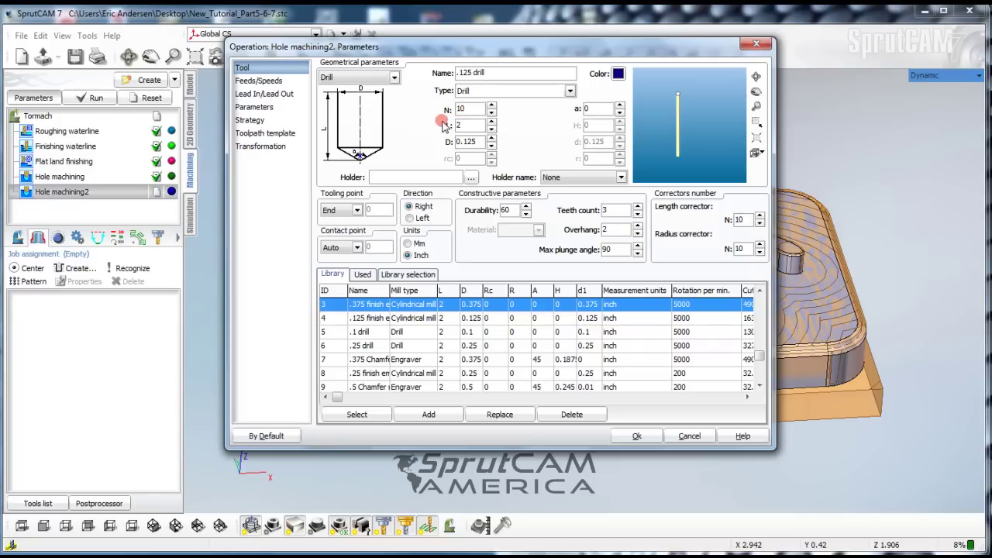
click(424, 417)
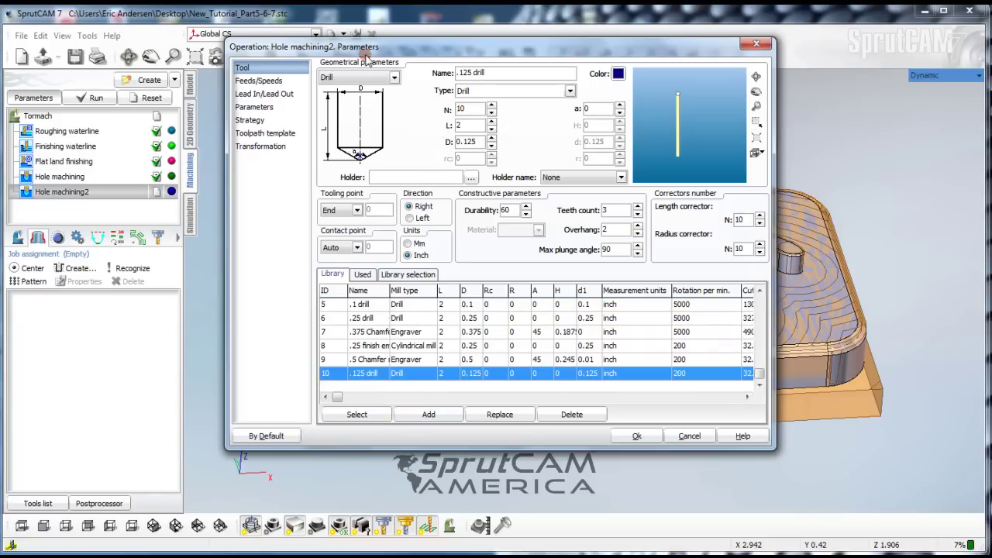
- Set the Feeds/Speeds to 5000 rpm with a cut feed of 15
click(268, 82)
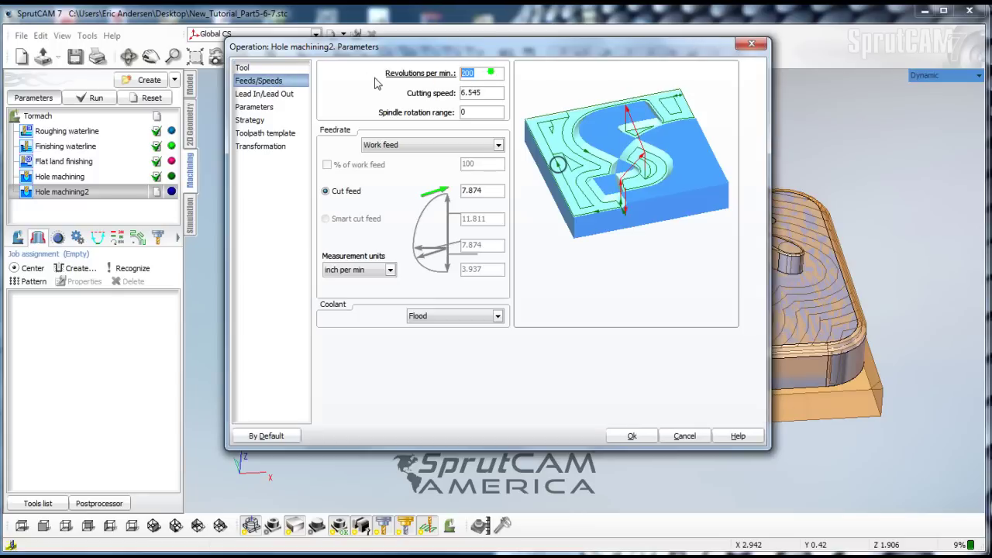
text(5000)
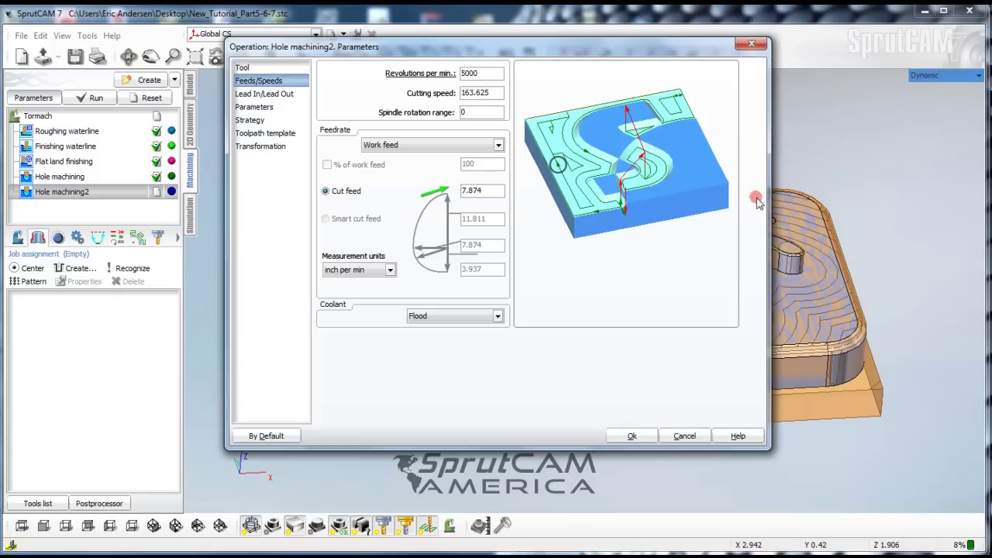
double_click(490, 193)
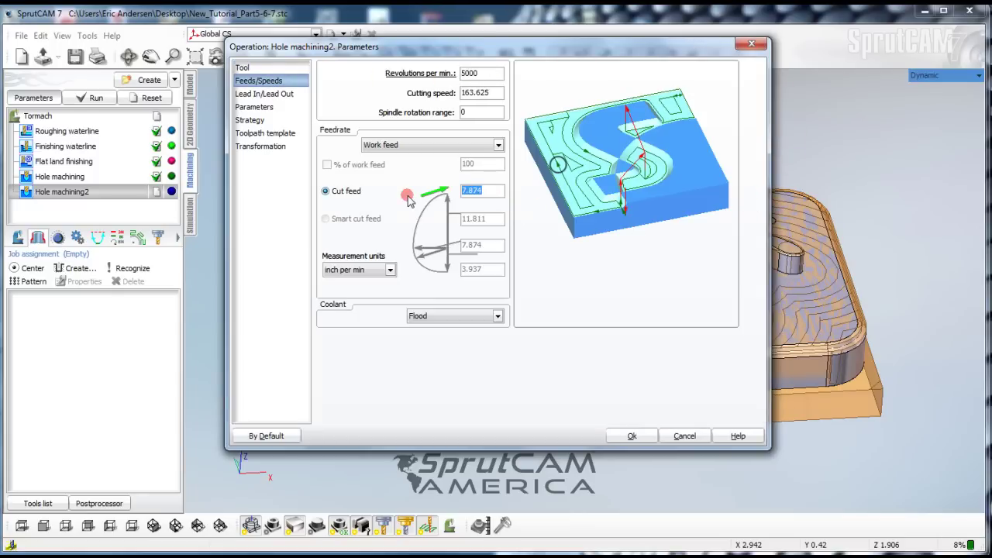
text(15)
- Choose Safe Level retract and enable a Top level of -.25
click(285, 94)
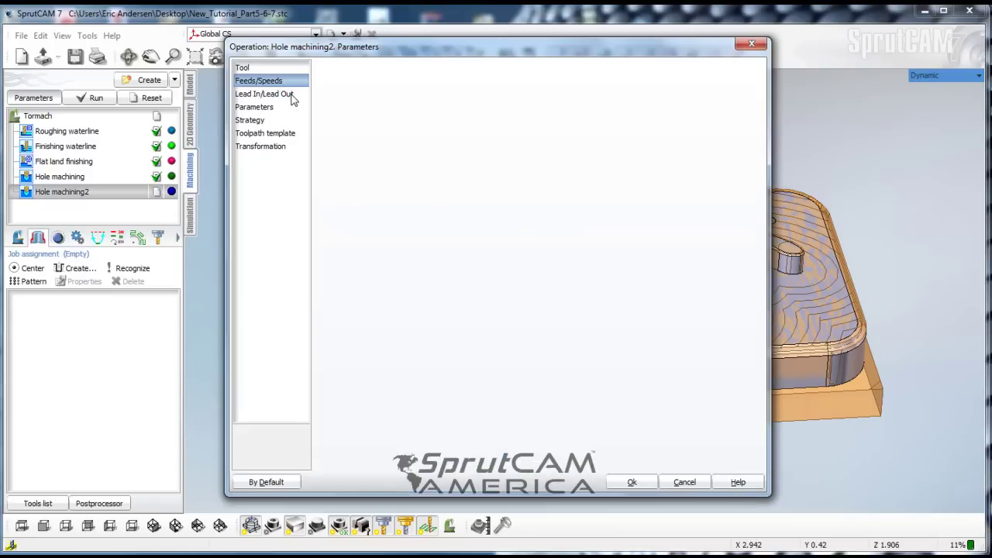
click(481, 123)
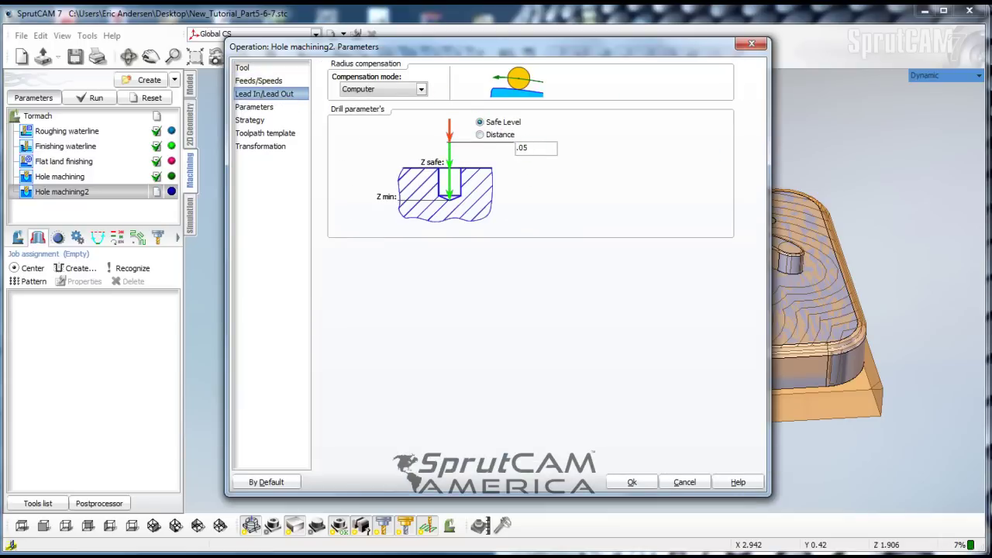
click(263, 121)
click(259, 108)
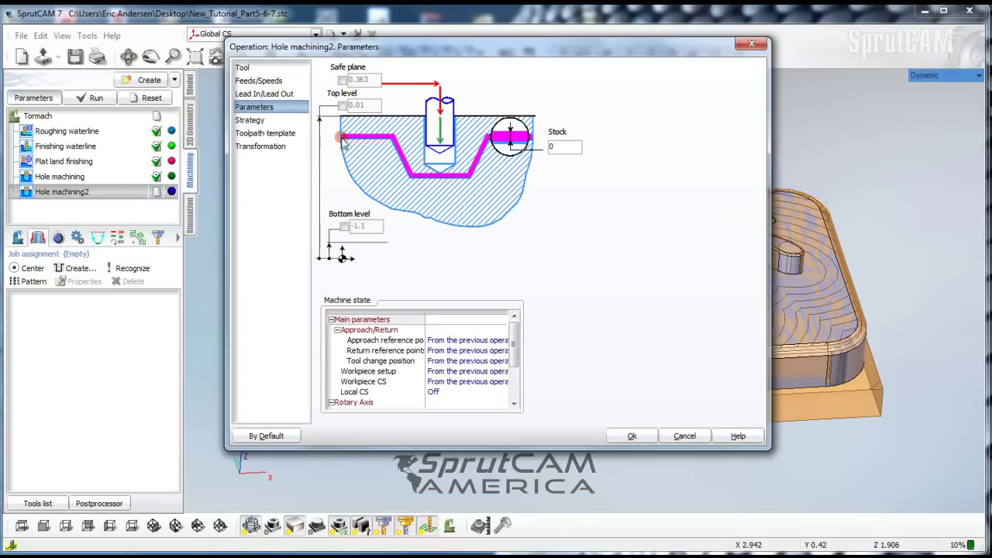
click(341, 106)
click(516, 181)
- Accept the parameters, then pick the D0.125 holes and add all 12 to Job assignment by Center
click(629, 436)
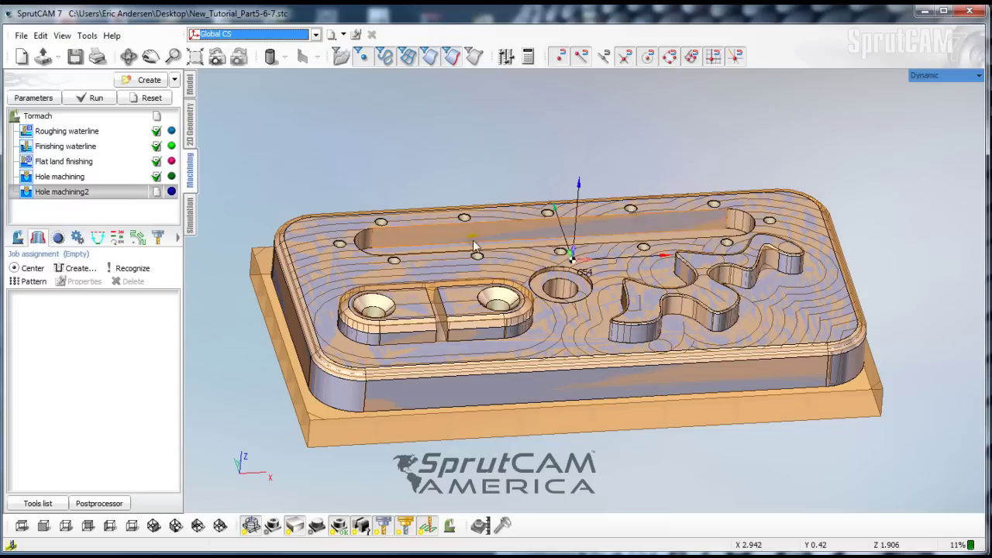
click(341, 250)
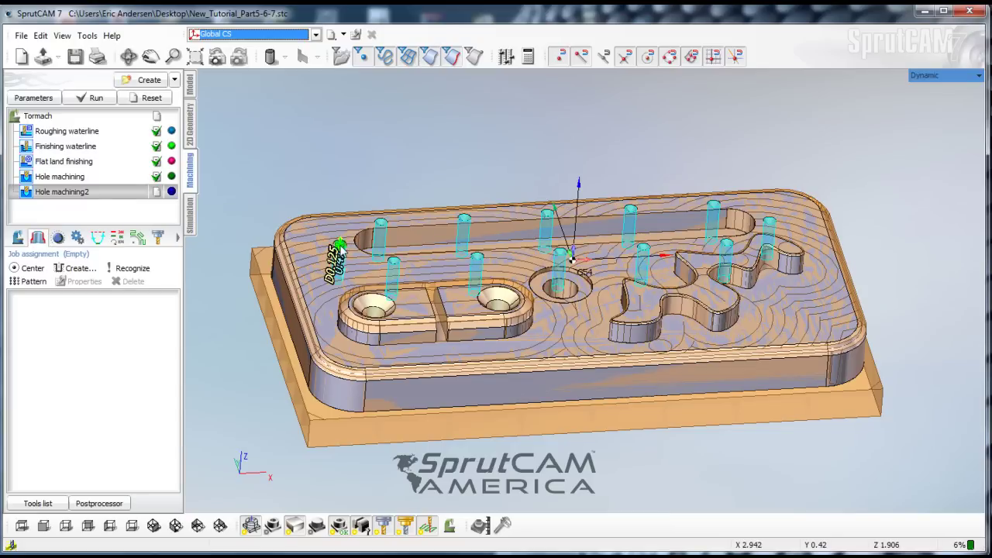
click(17, 269)
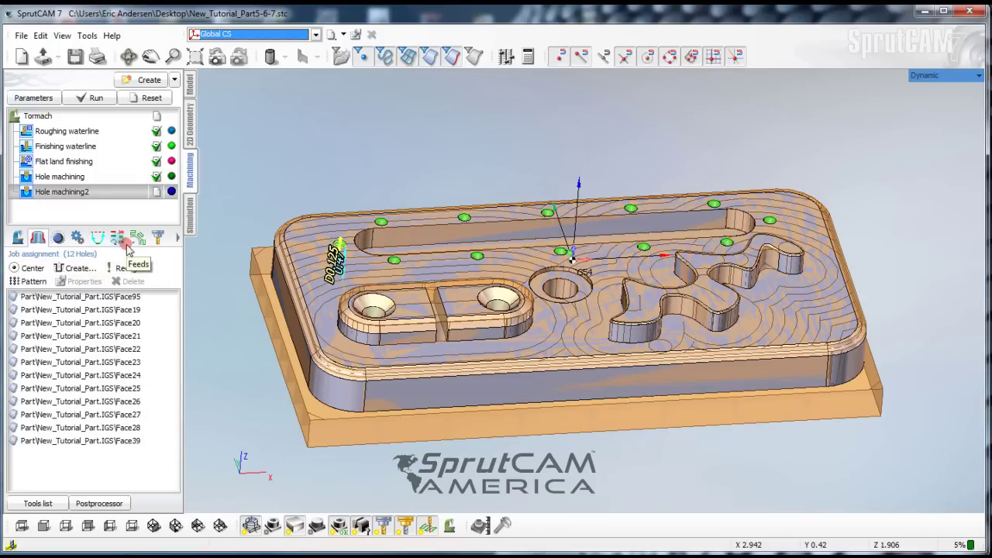
- Calculate Hole machining2's toolpath and play its simulation to the end at increased speed
click(93, 99)
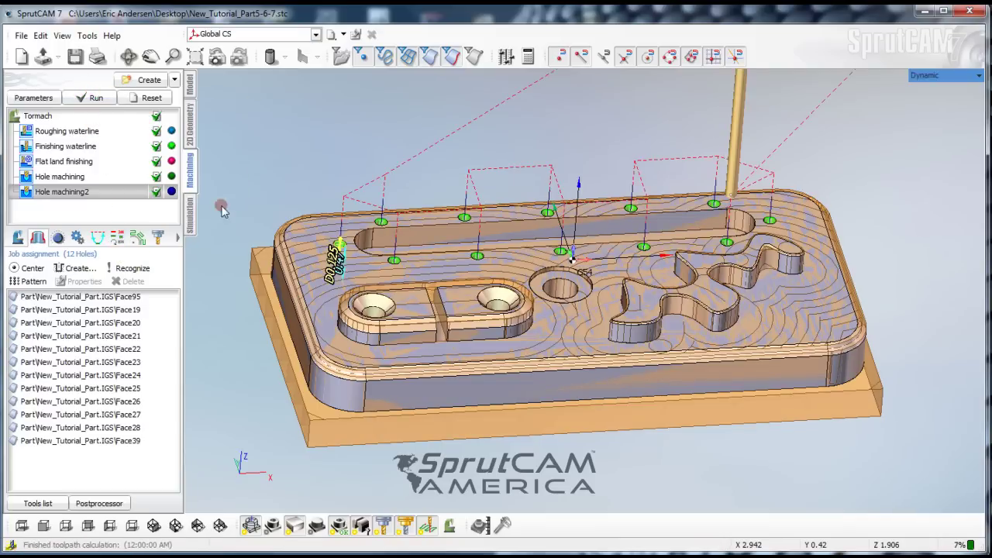
click(189, 223)
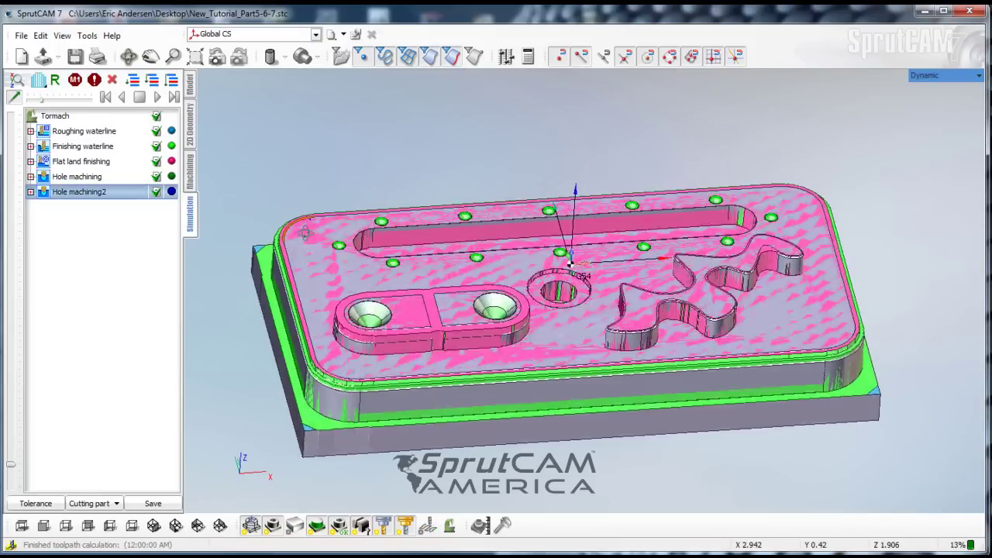
scroll(424, 219, up, 5)
scroll(425, 220, down, 3)
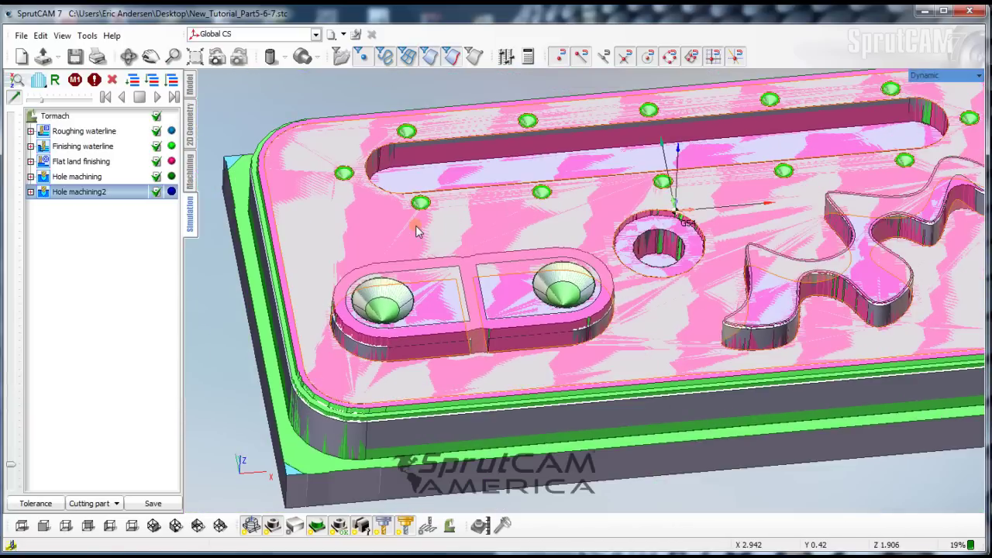
click(159, 97)
scroll(679, 343, down, 3)
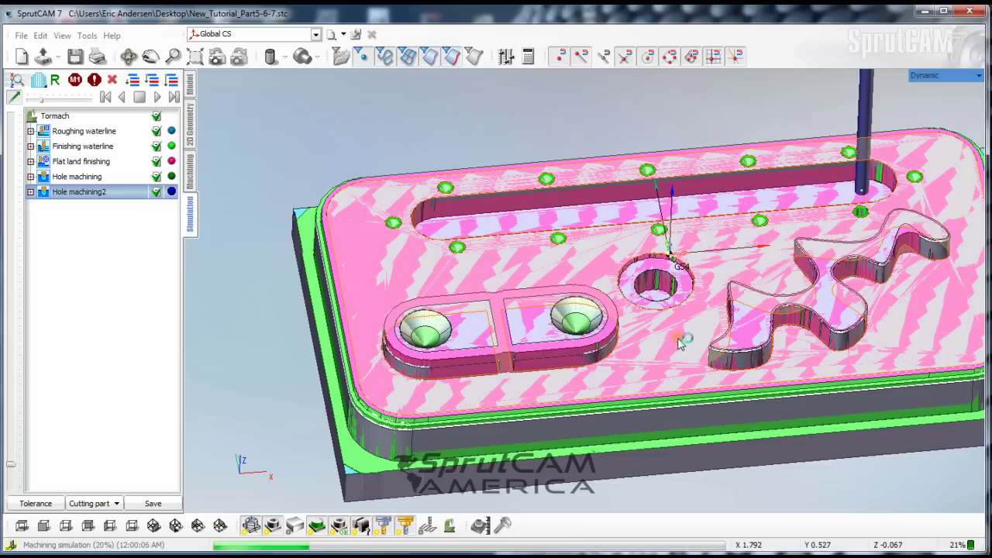
middle_drag(720, 364, 800, 358)
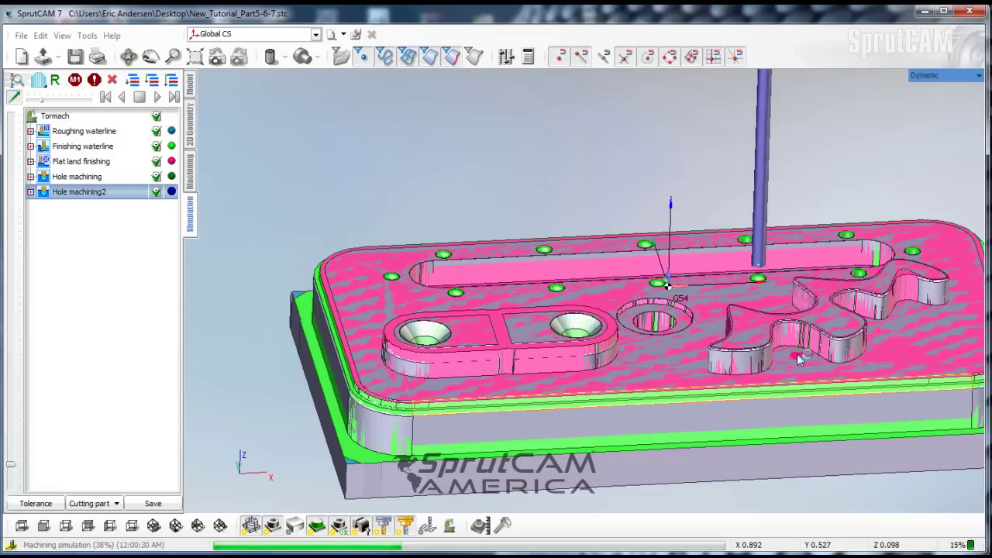
click(72, 99)
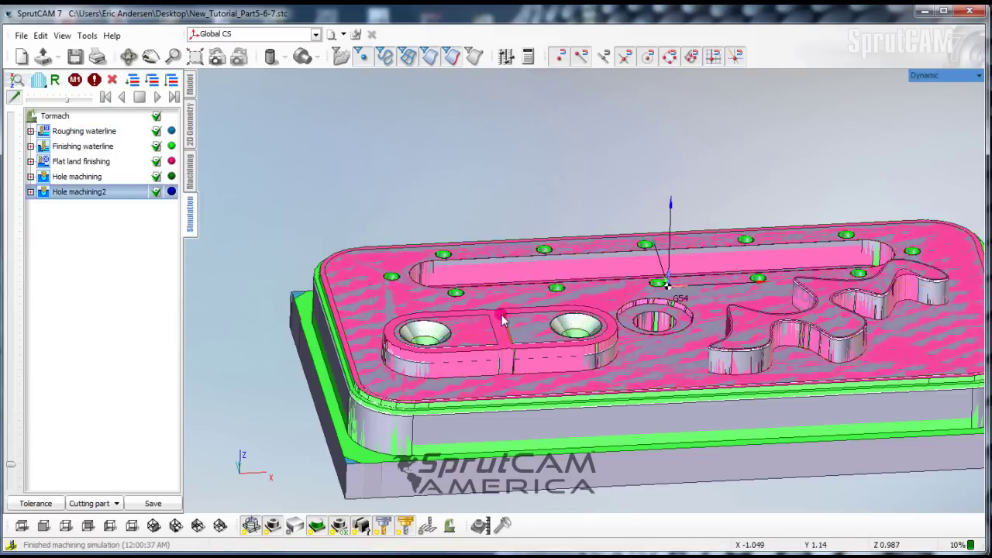
scroll(474, 302, down, 3)
right_drag(474, 302, 203, 152)
- Return to the Machining tab and tilt the model to a near side-on angle
click(191, 179)
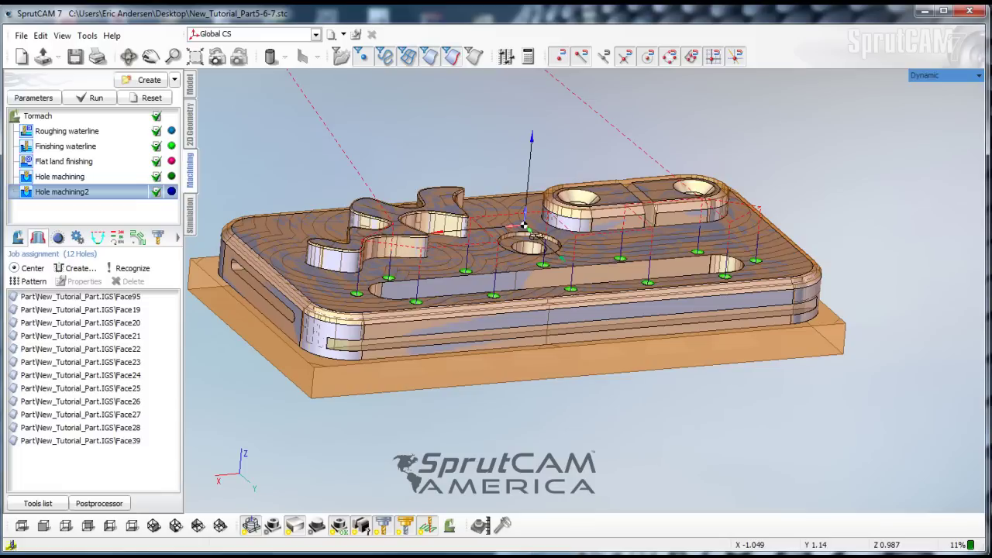
key(F9)
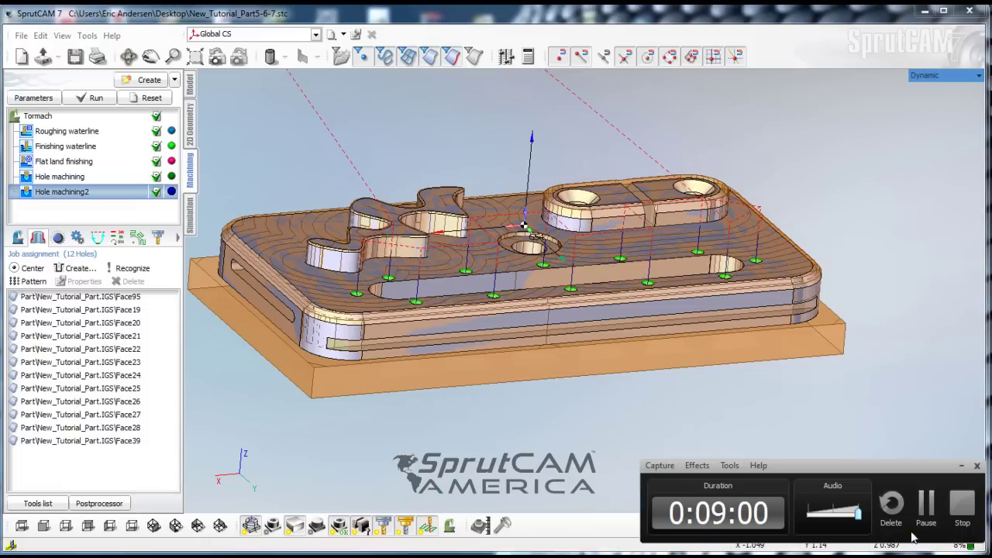
click(926, 511)
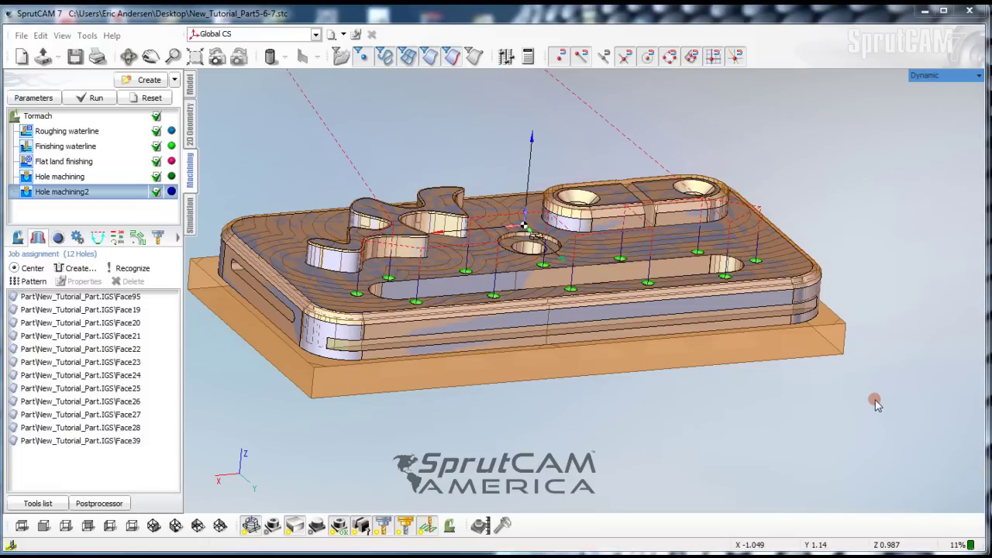
mouse_move(497, 361)
right_down()
mouse_move(478, 314)
mouse_move(484, 346)
right_up()
scroll(484, 346, up, 5)
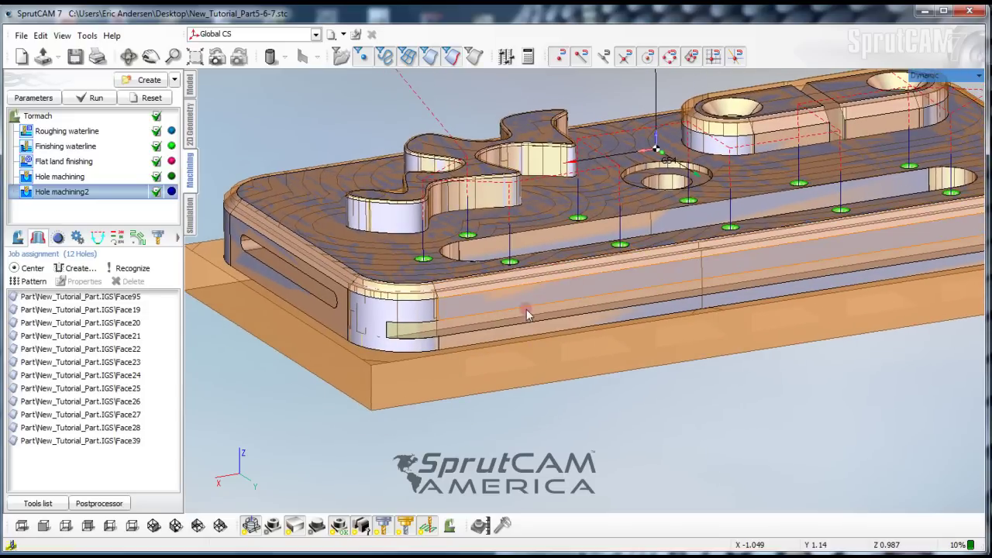
- Make the part model transparent and view it from the front, then the back
right_click(248, 517)
click(277, 413)
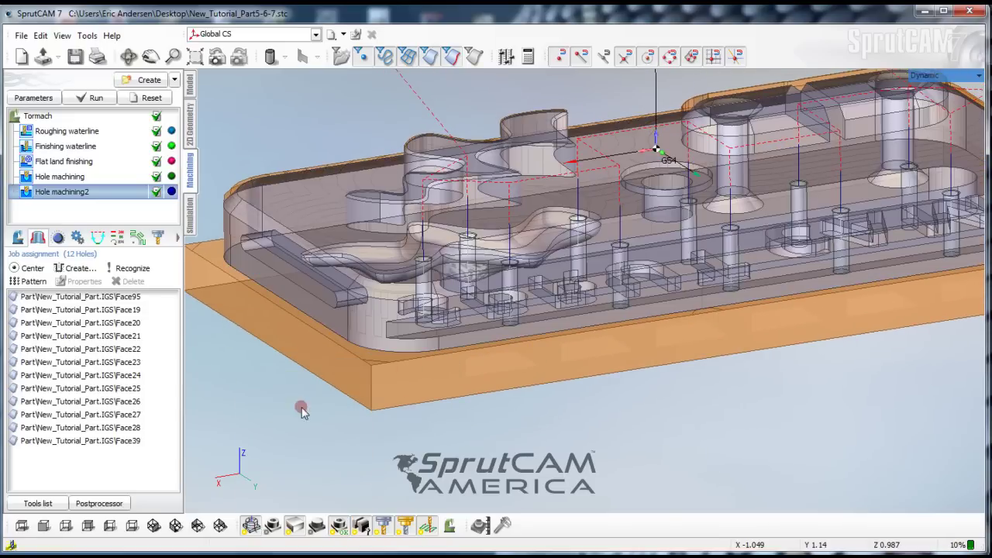
right_drag(408, 413, 402, 373)
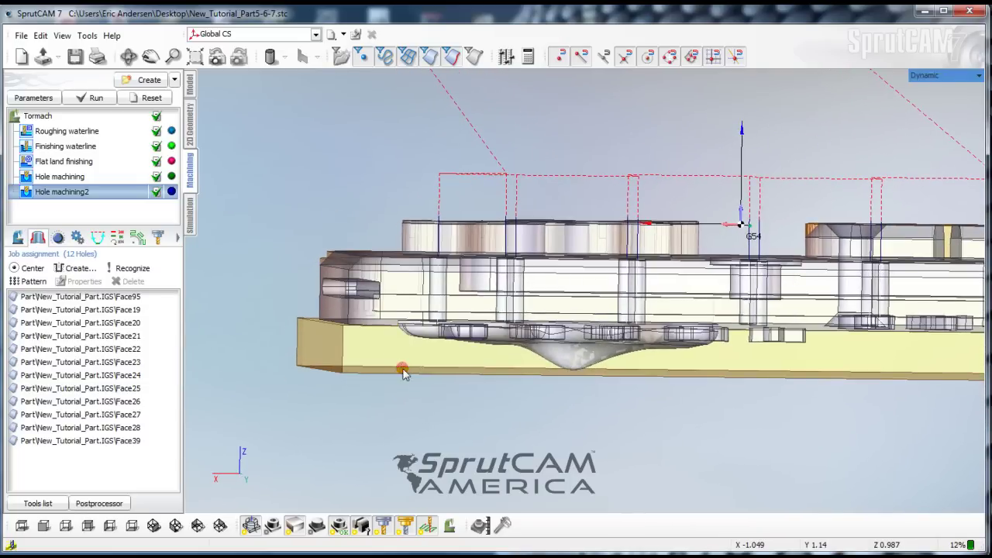
click(44, 525)
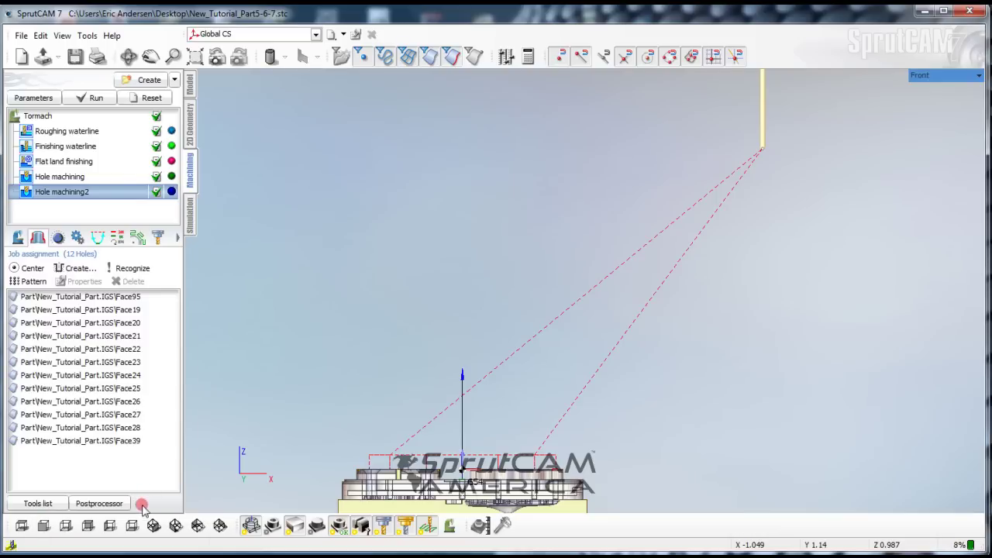
click(89, 526)
scroll(612, 252, up, 5)
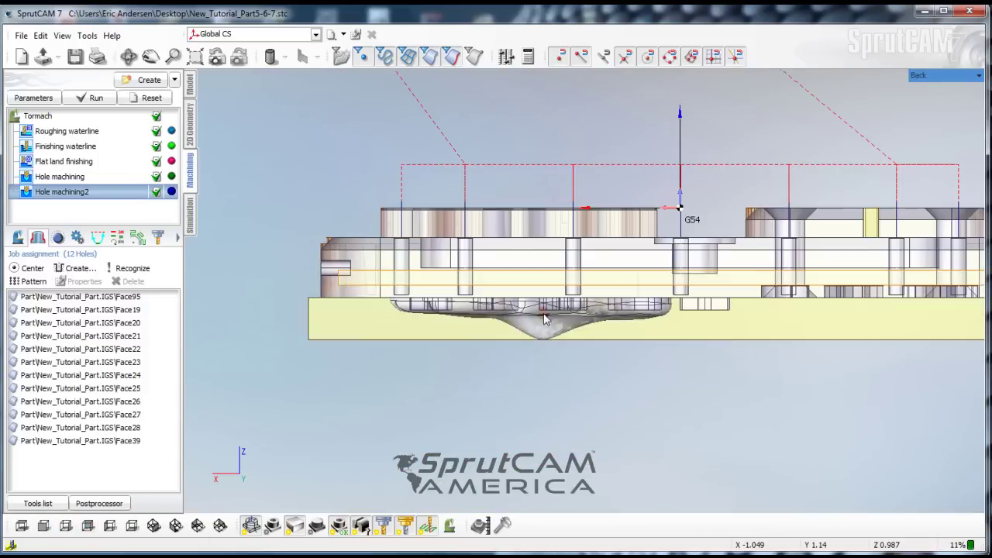
scroll(500, 252, down, 3)
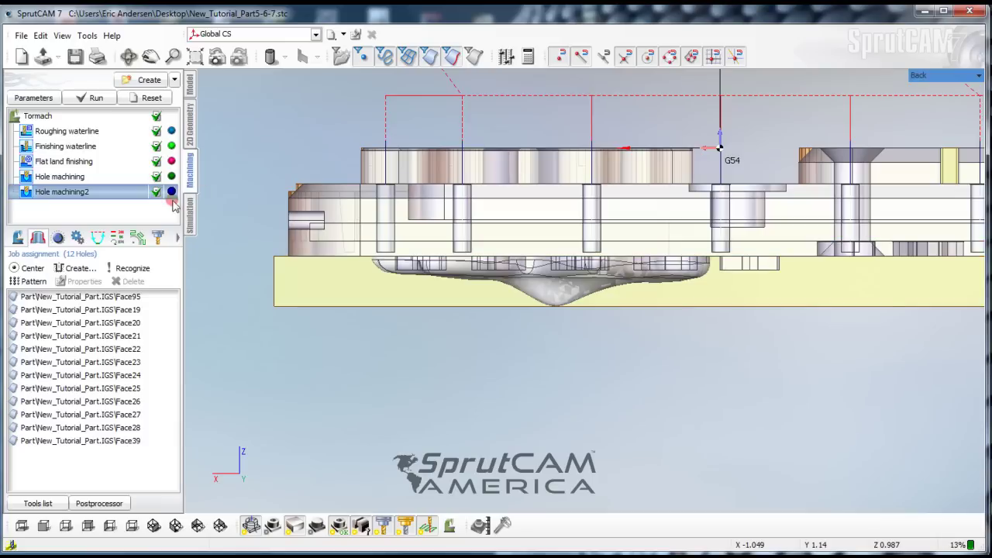
- In Simulation, make the part and job assignment transparent and the machining result semi-transparent
click(190, 218)
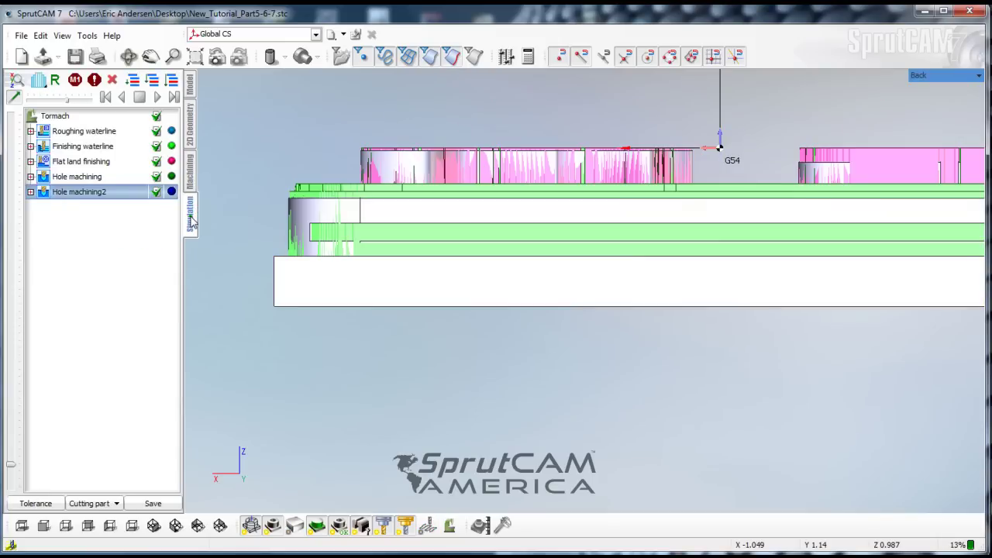
click(250, 527)
click(286, 412)
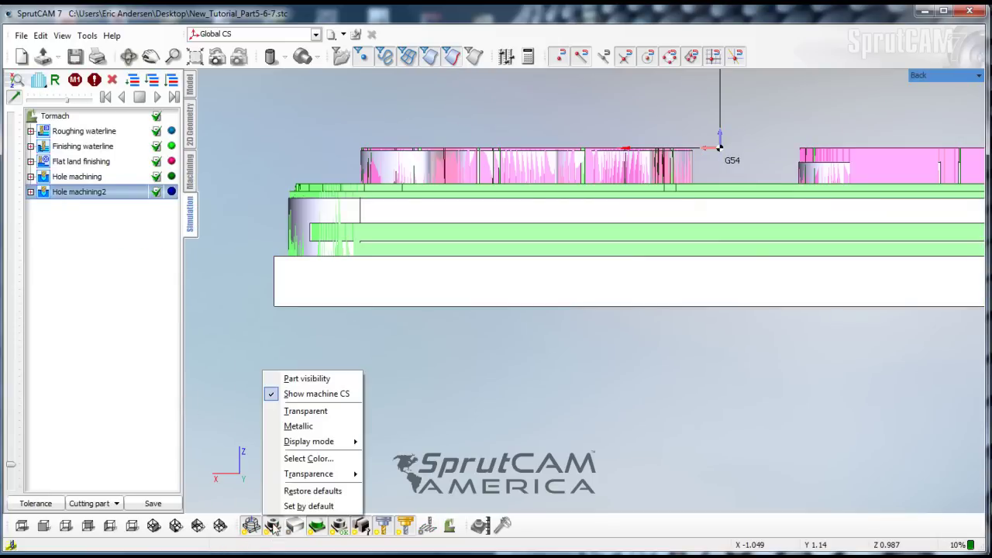
click(300, 411)
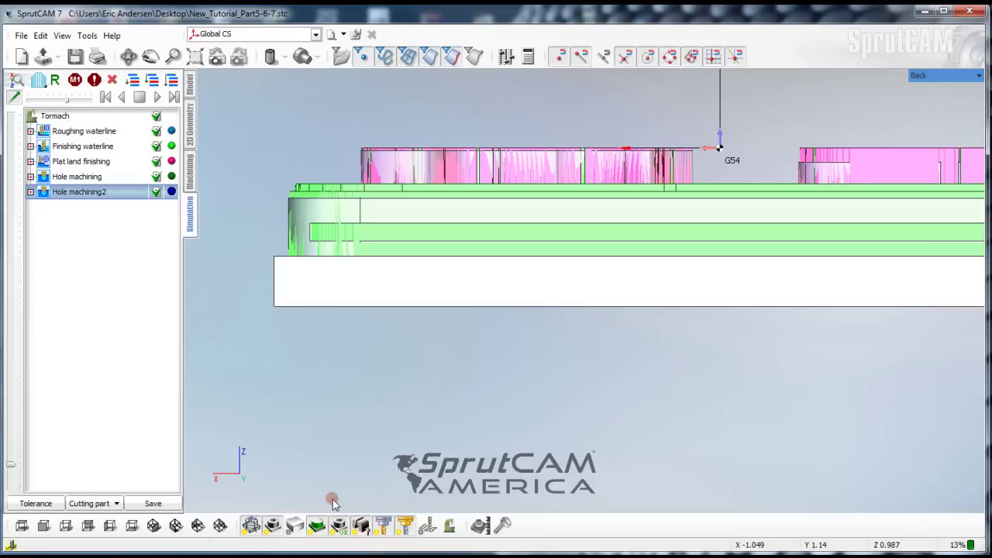
right_click(327, 528)
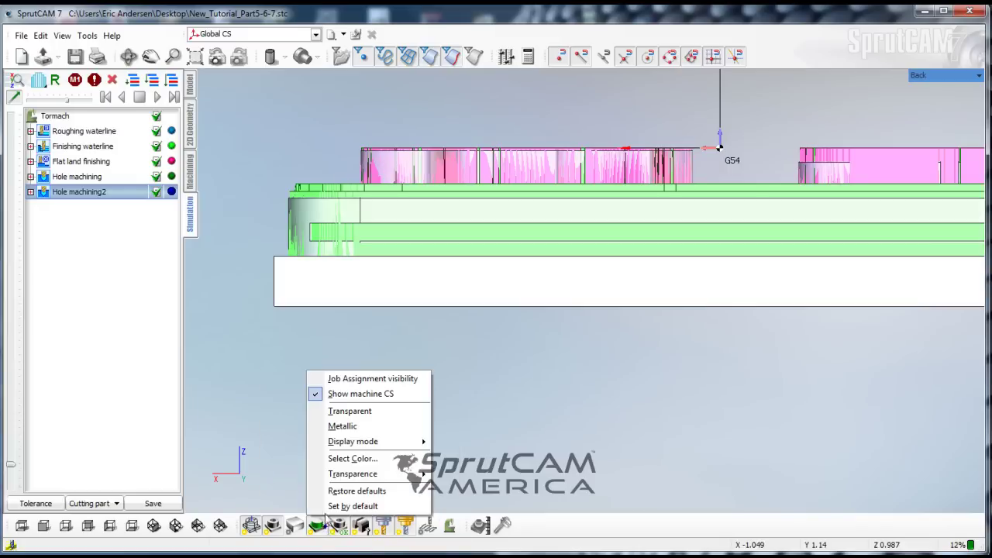
click(339, 412)
right_click(341, 527)
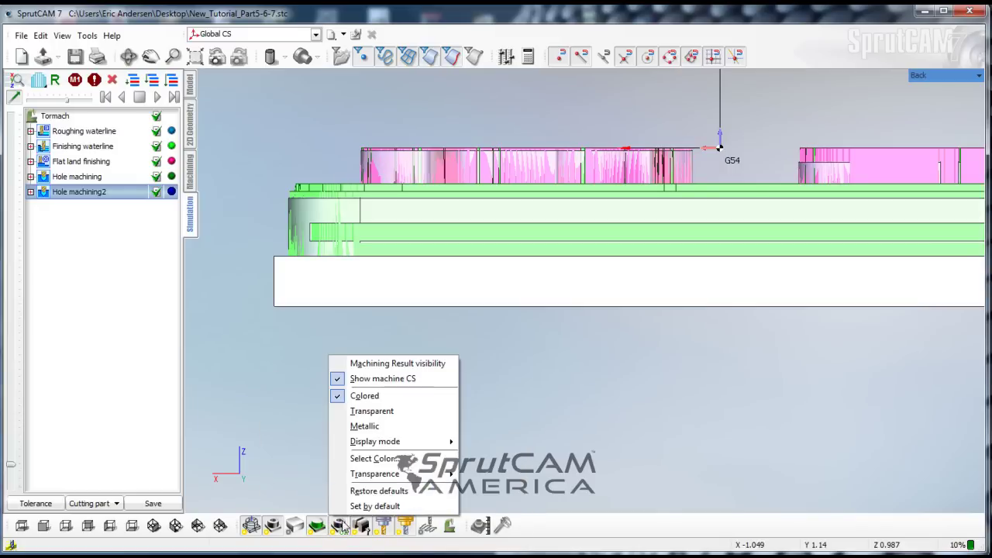
click(365, 411)
- From the back view, play the drilling to the end, restart it, and slow the playback
scroll(519, 241, up, 2)
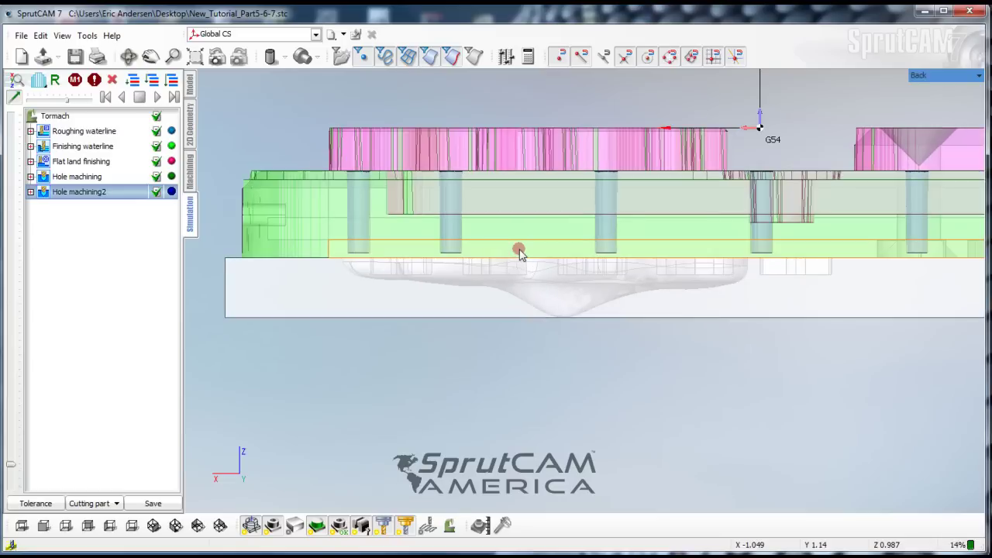
right_drag(518, 250, 523, 257)
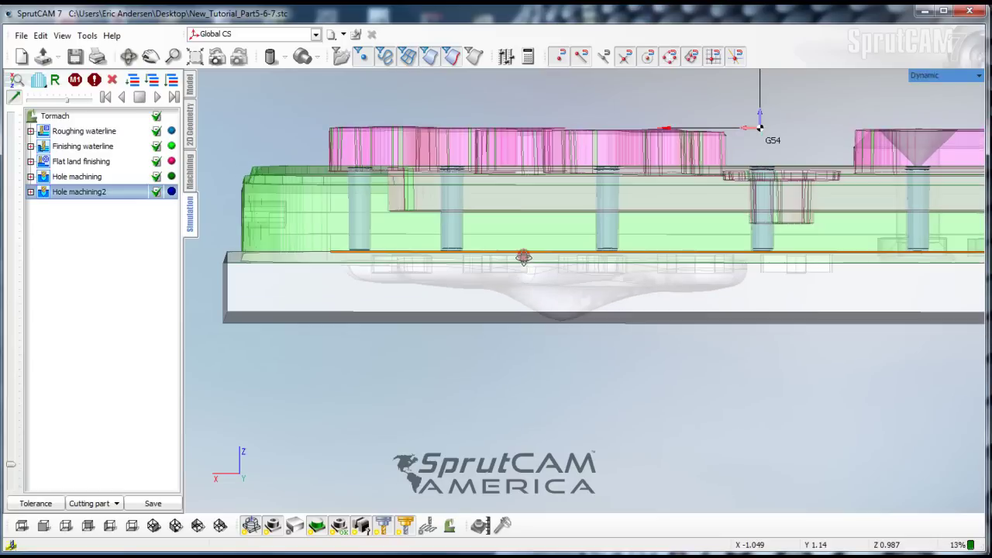
click(89, 527)
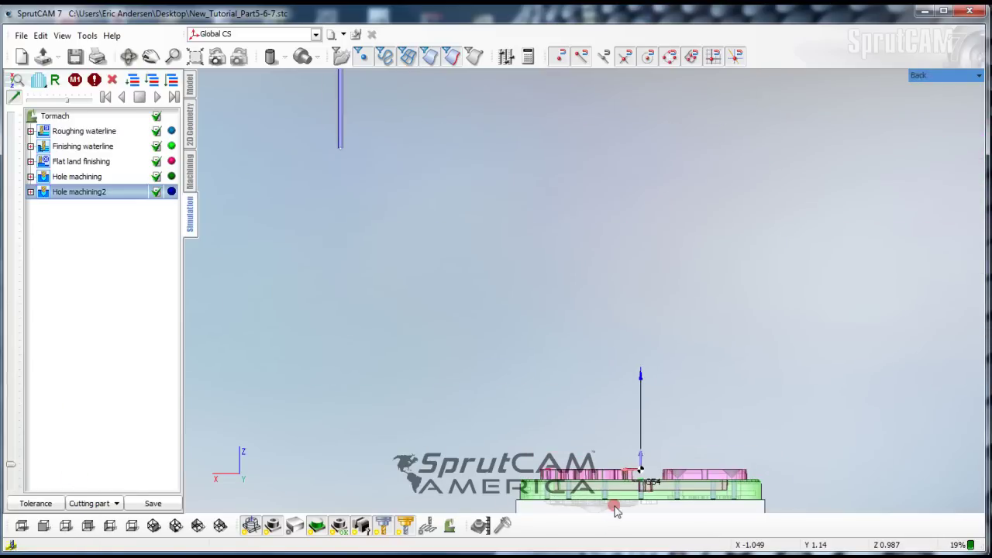
middle_drag(614, 503, 533, 316)
scroll(580, 394, up, 5)
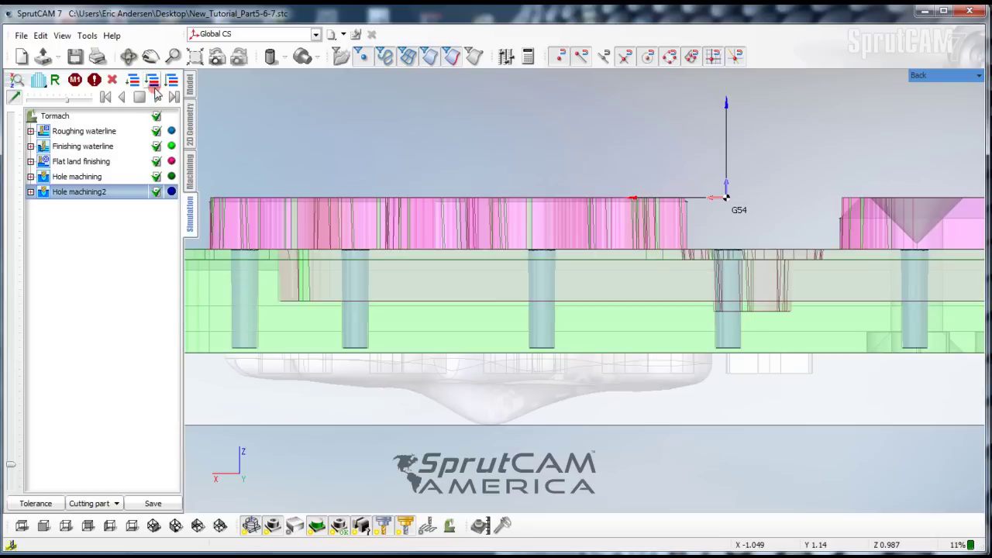
click(157, 96)
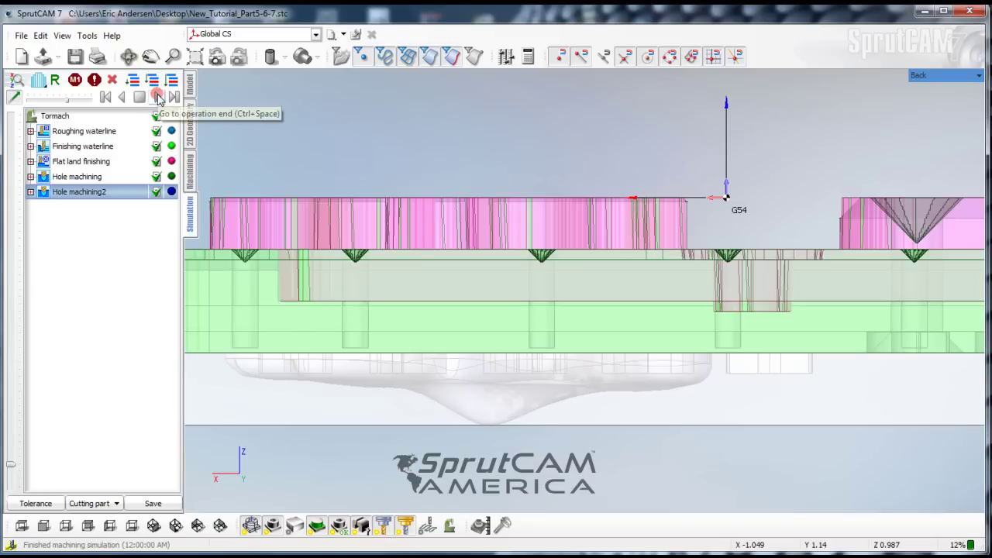
click(157, 96)
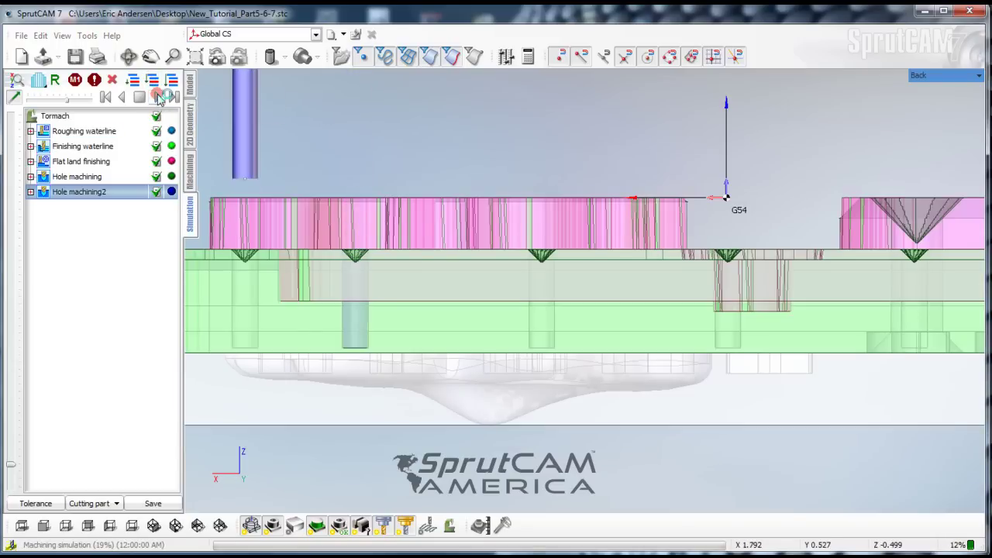
drag(71, 104, 46, 102)
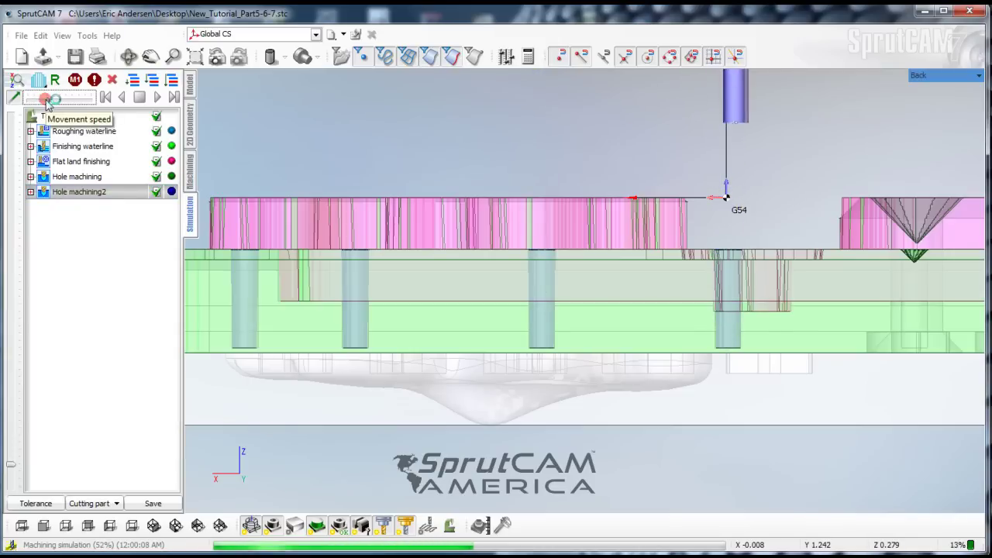
scroll(569, 239, down, 2)
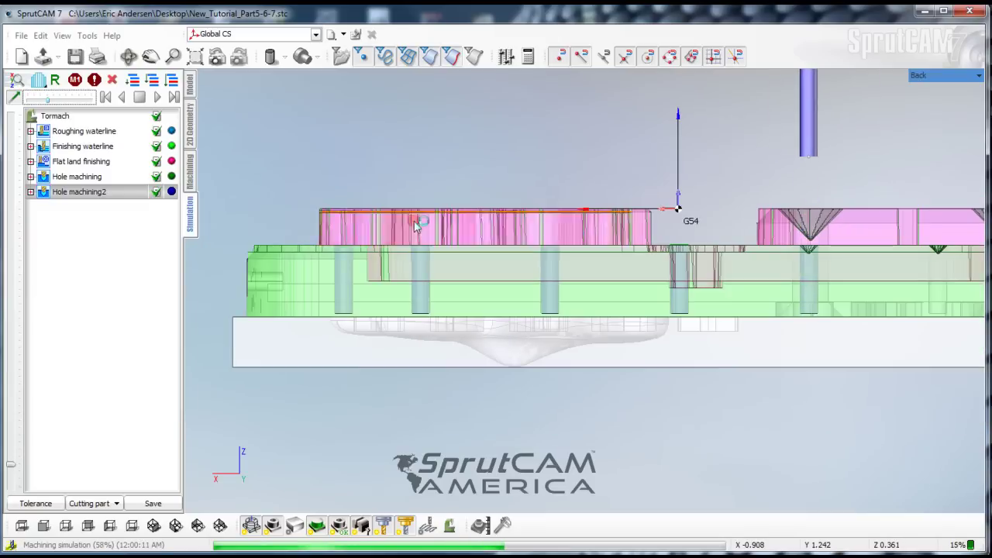
- Return to the Machining tab, untick Transparent on the part, and view it from the opposite side
click(189, 178)
right_drag(325, 295, 393, 443)
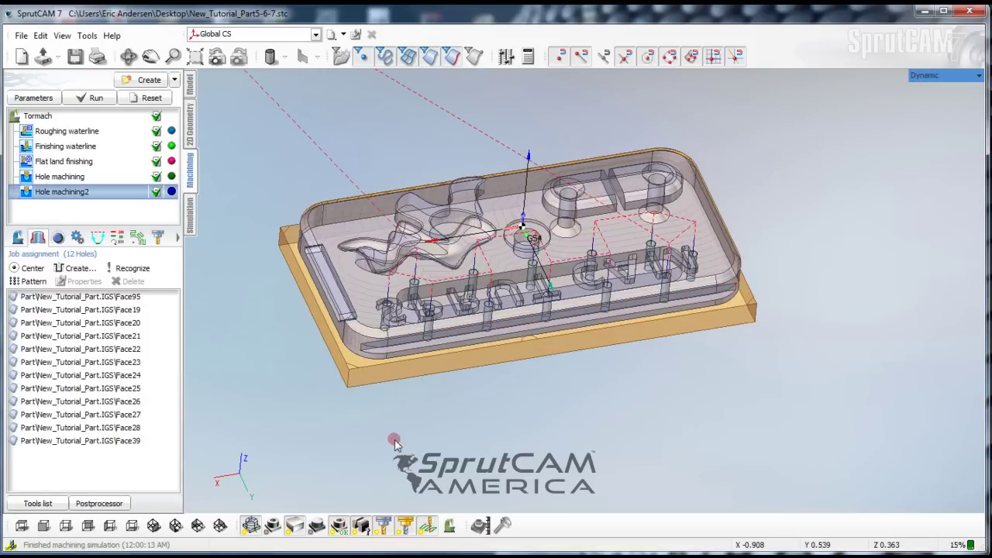
right_click(256, 519)
click(266, 409)
scroll(503, 289, up, 3)
right_drag(504, 289, 496, 329)
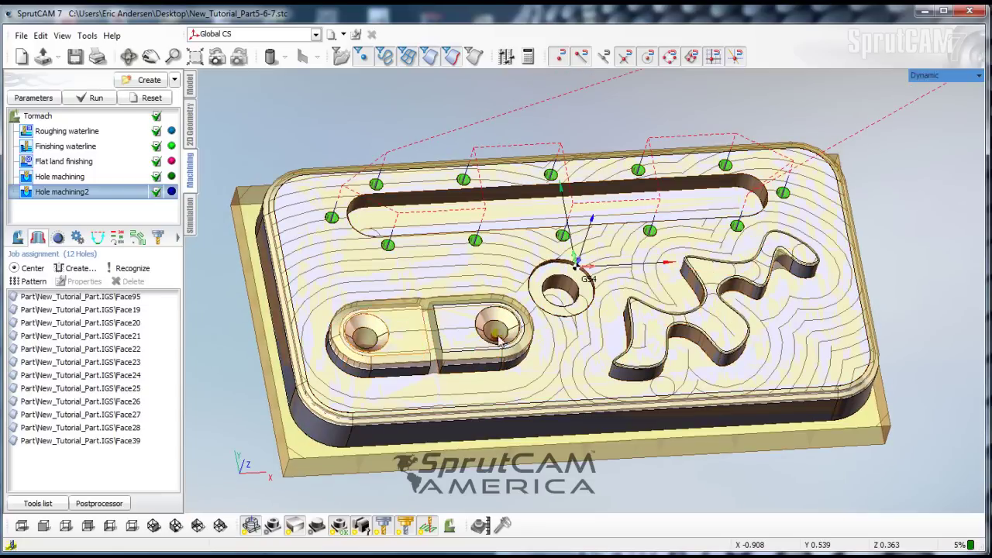
- Create Hole machining3 and assign the two counterbored holes Face80 and Face34
click(175, 80)
mouse_move(203, 98)
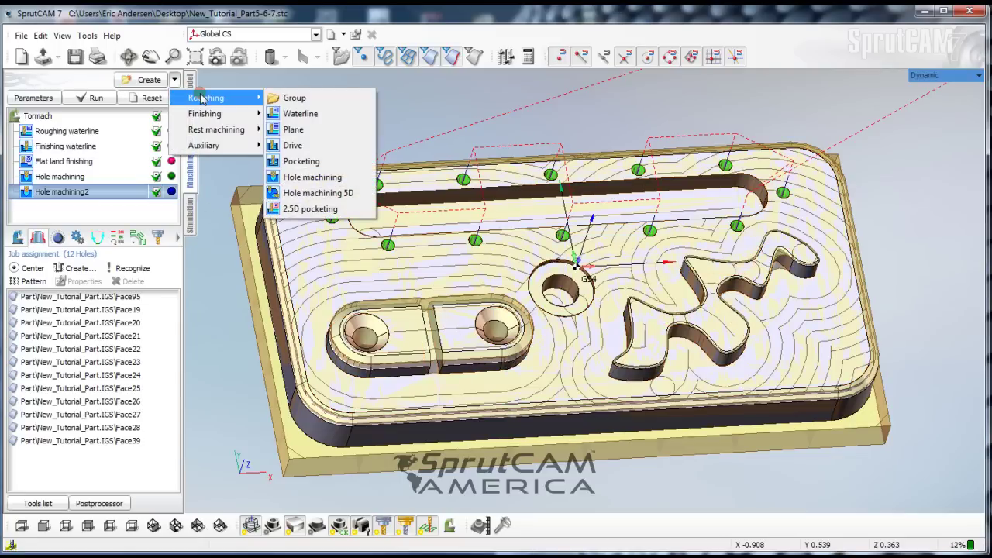
click(320, 161)
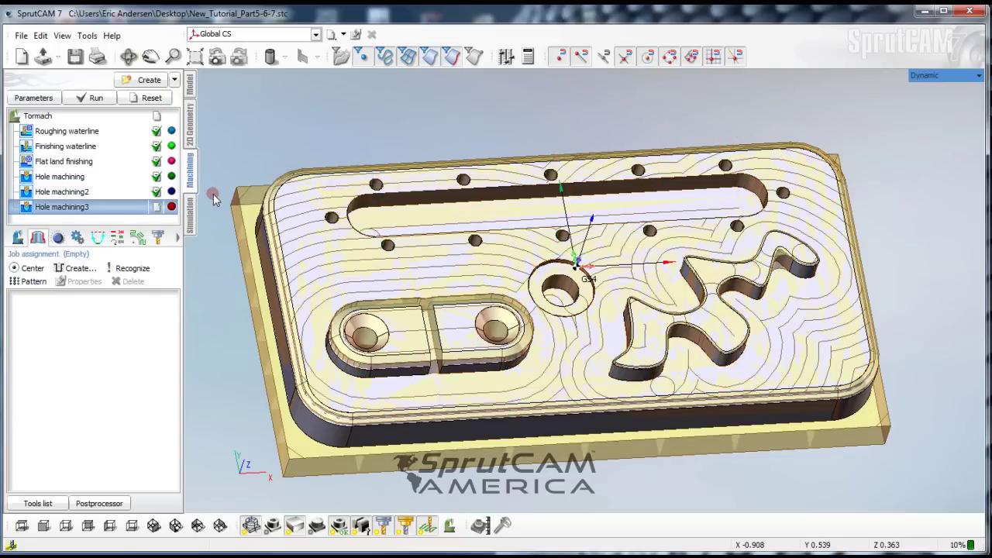
click(364, 344)
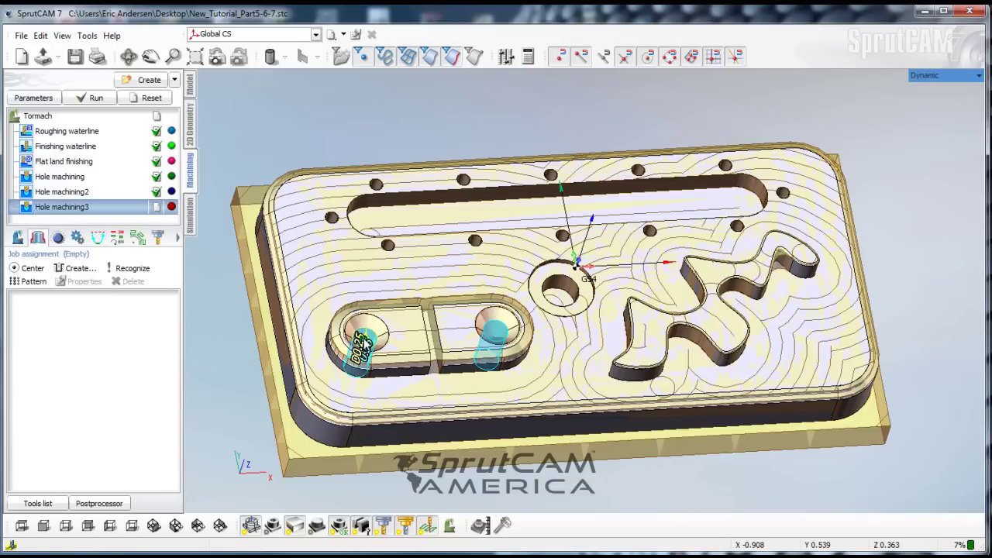
click(35, 268)
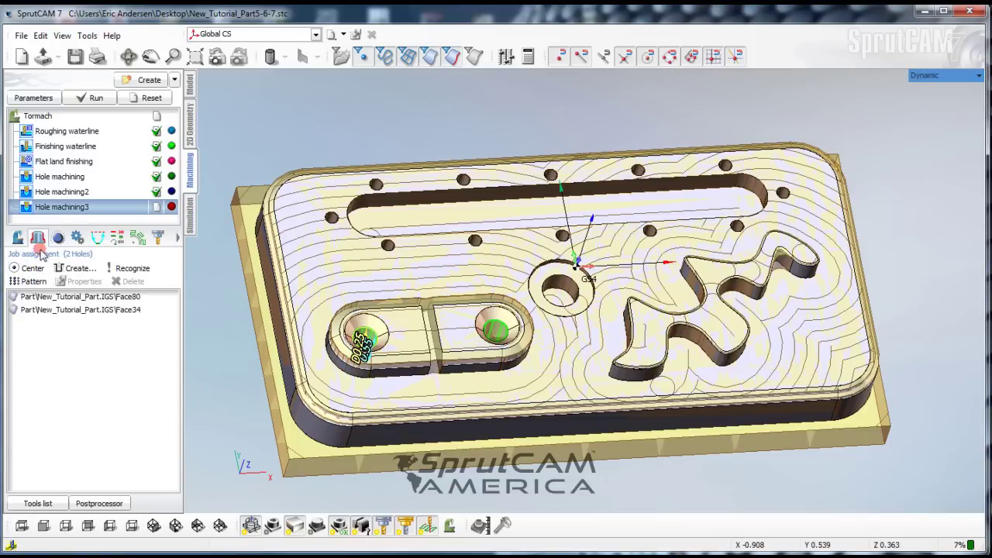
- In the operation's parameters, assign the .25 drill from the tool library
double_click(62, 207)
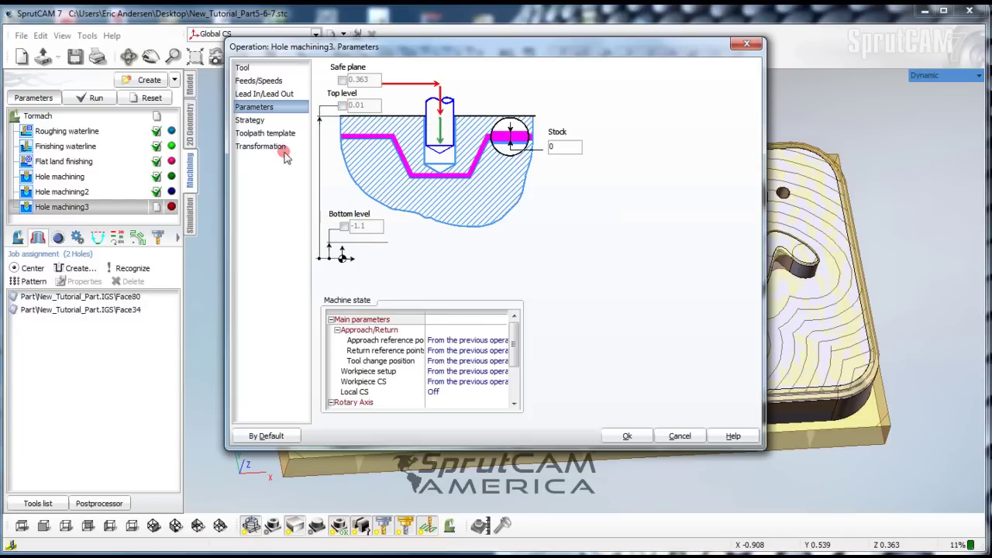
click(243, 67)
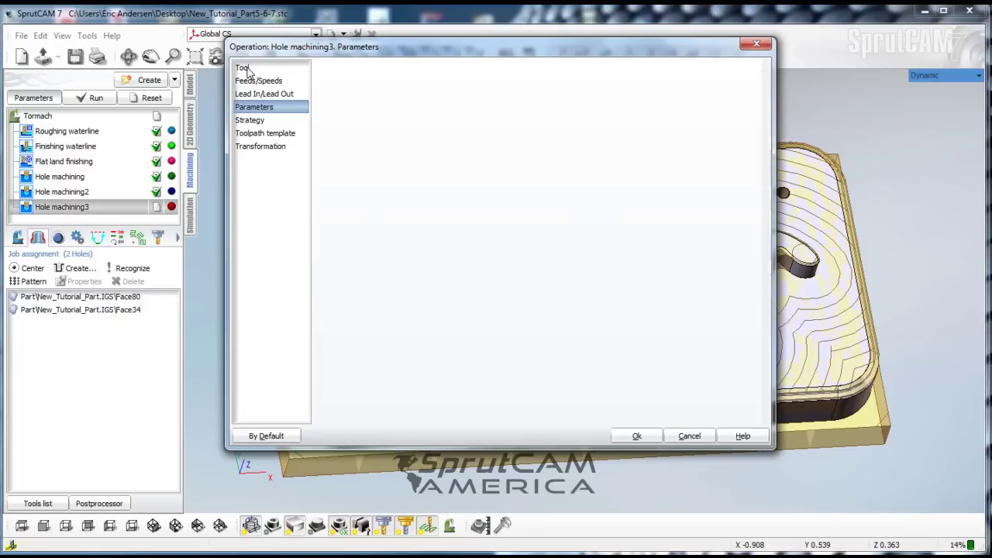
click(361, 387)
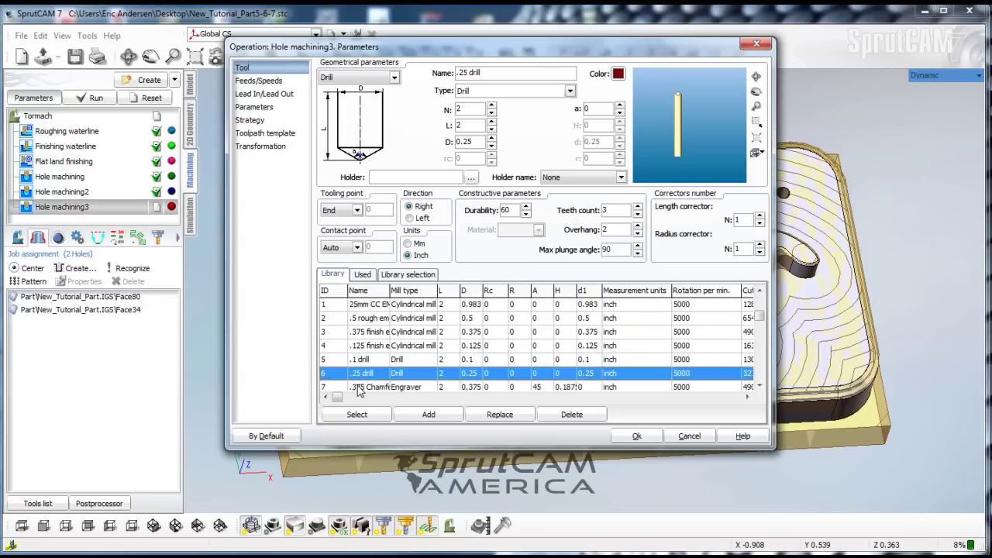
double_click(364, 375)
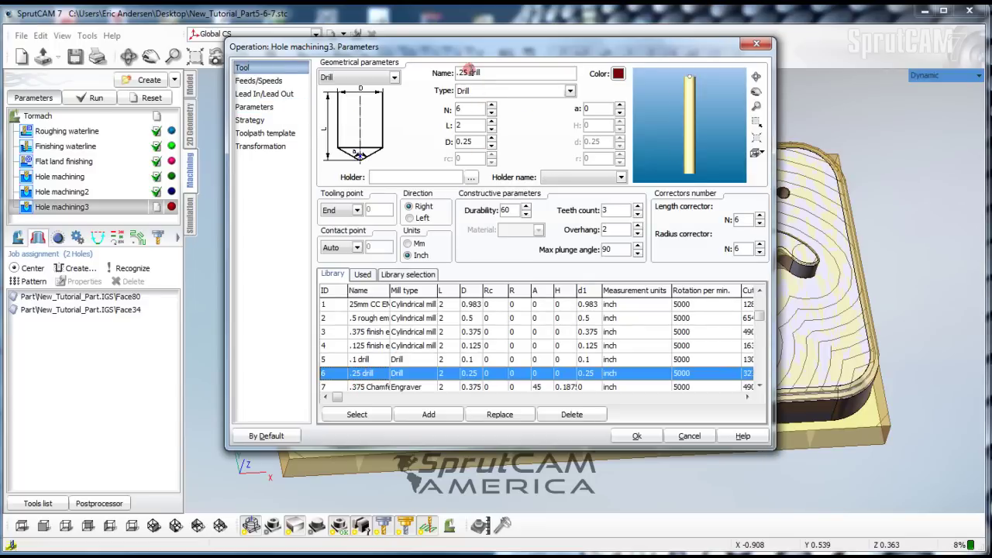
- Set the Lead In/Lead Out retract to Safe Level .05 and confirm with Ok
click(263, 81)
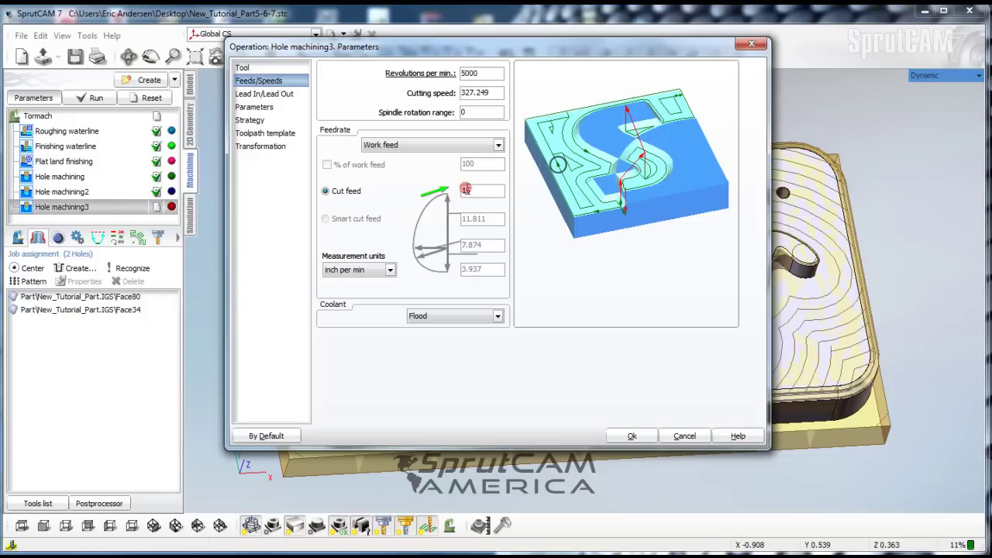
click(262, 94)
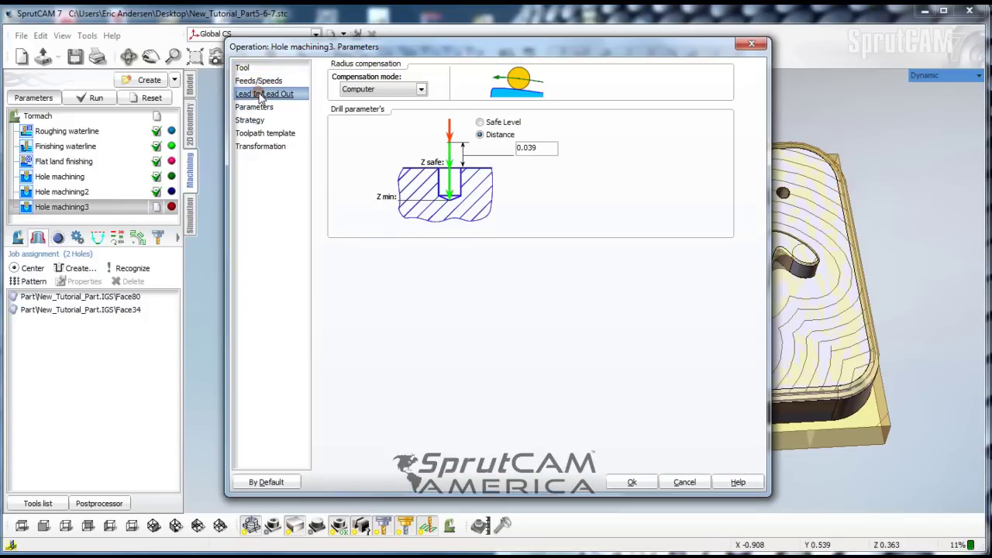
click(480, 122)
click(529, 149)
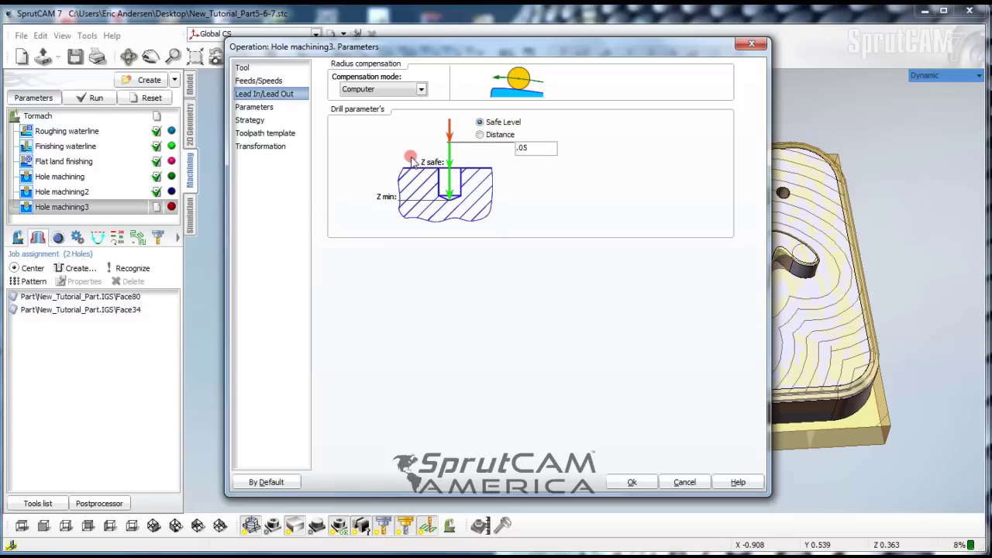
click(246, 107)
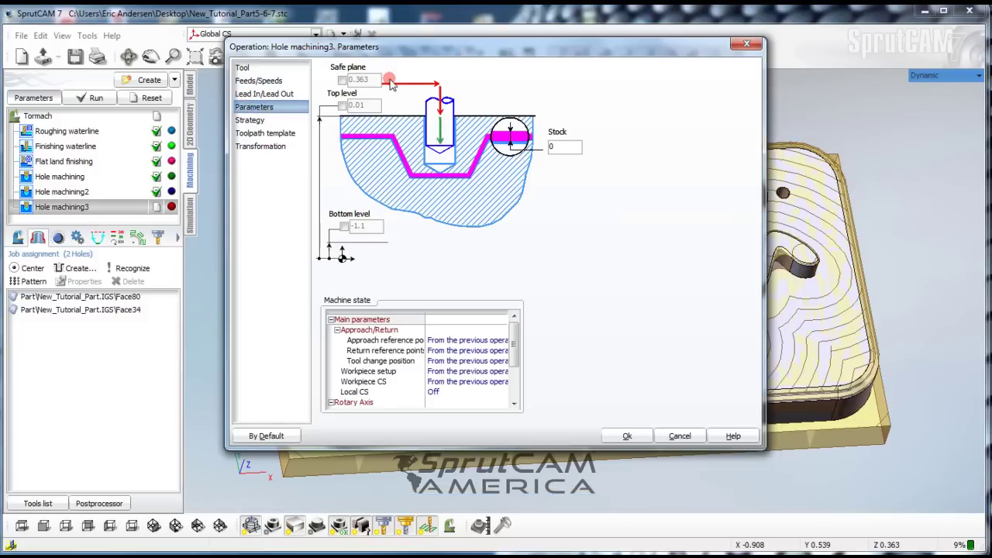
click(287, 120)
click(635, 436)
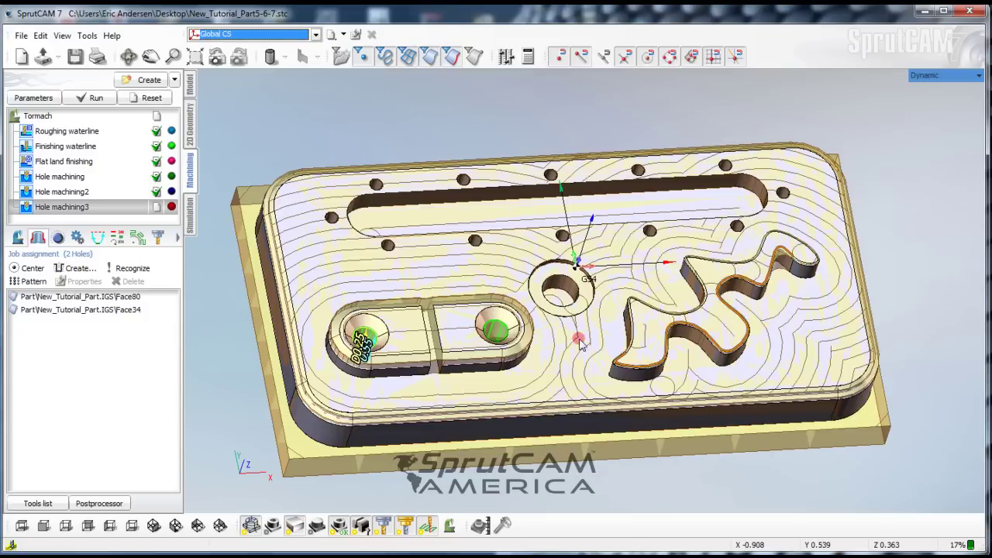
- Calculate the Hole machining3 toolpath
click(29, 84)
click(93, 98)
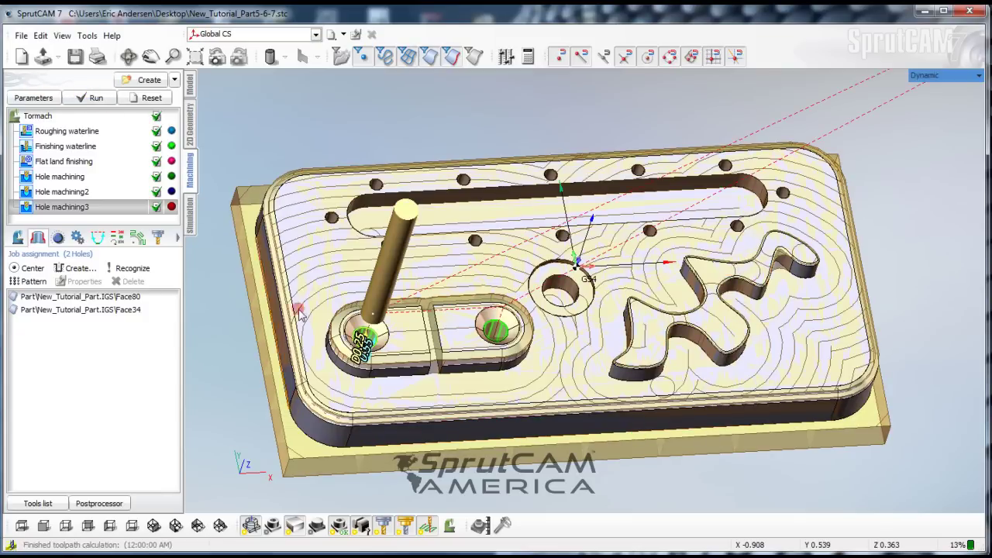
drag(255, 325, 200, 234)
- Simulate the .25 drilling of both counterbores to completion, then go back to the Machining tab
click(198, 232)
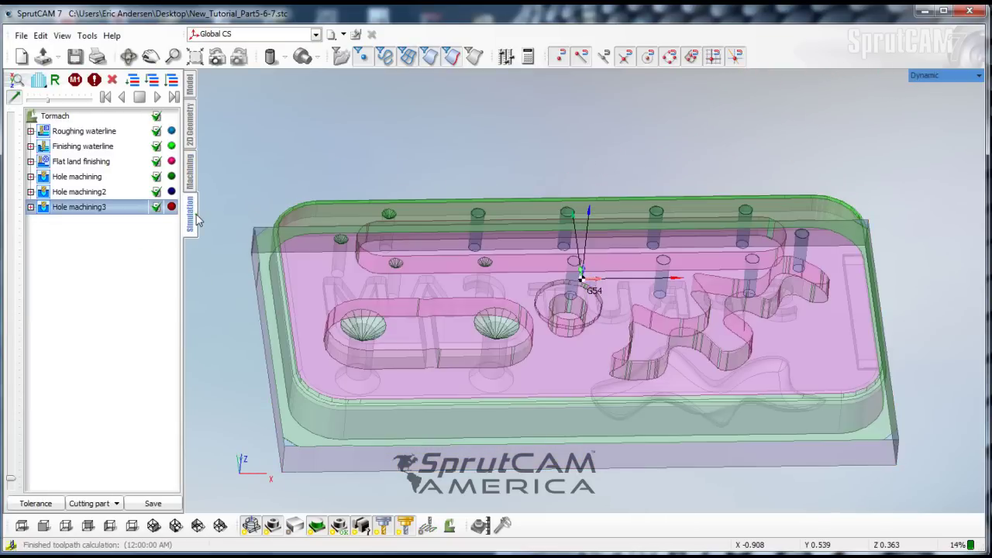
scroll(409, 401, up, 3)
drag(409, 401, 398, 377)
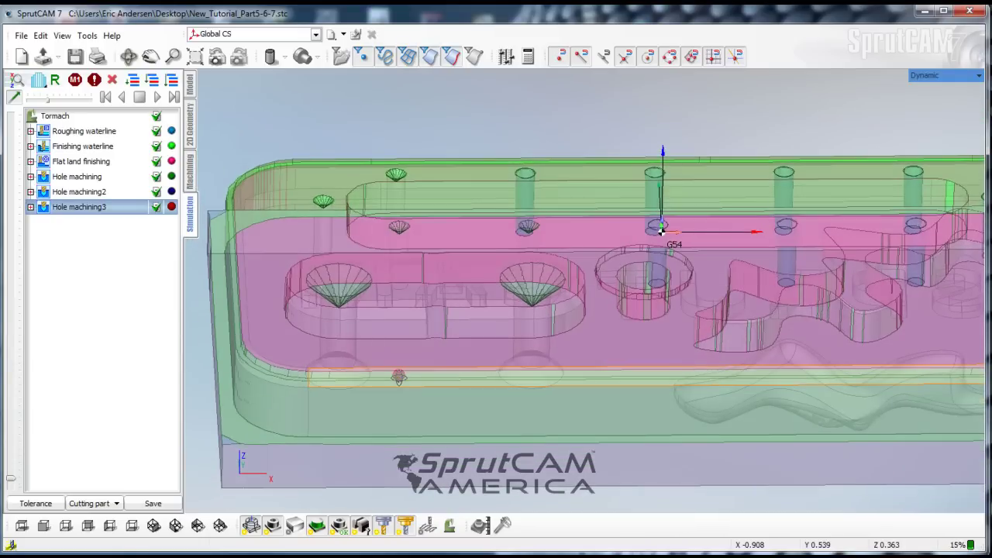
click(158, 99)
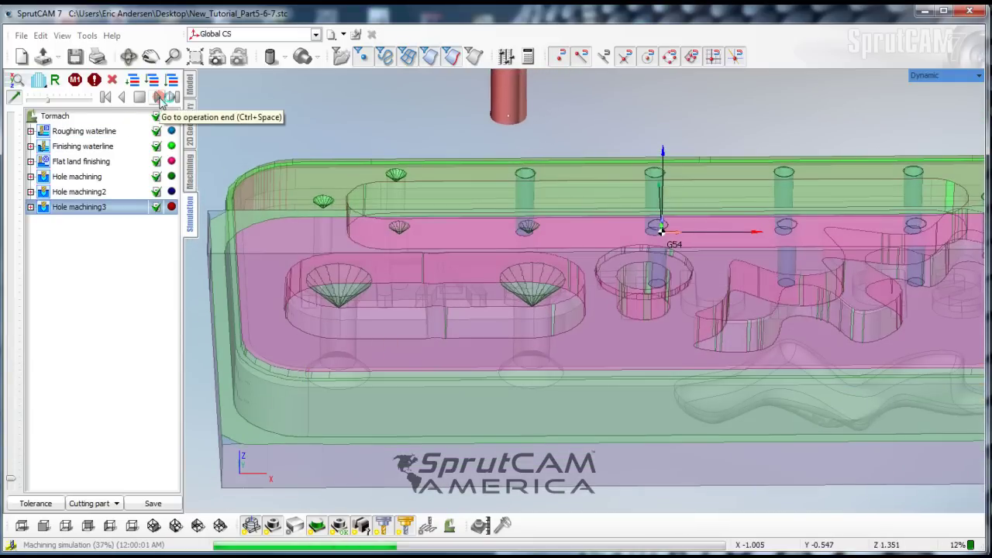
middle_drag(498, 388, 582, 361)
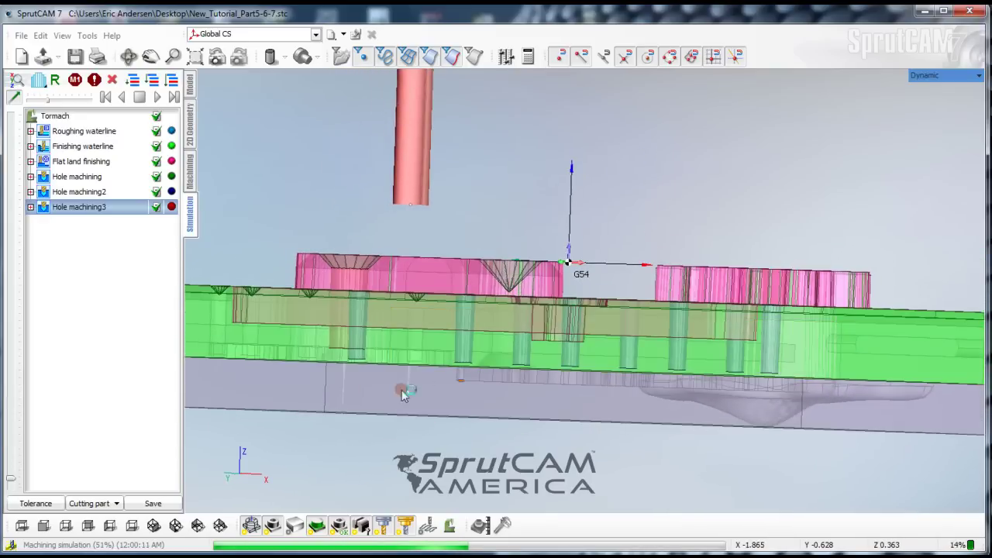
scroll(364, 371, up, 2)
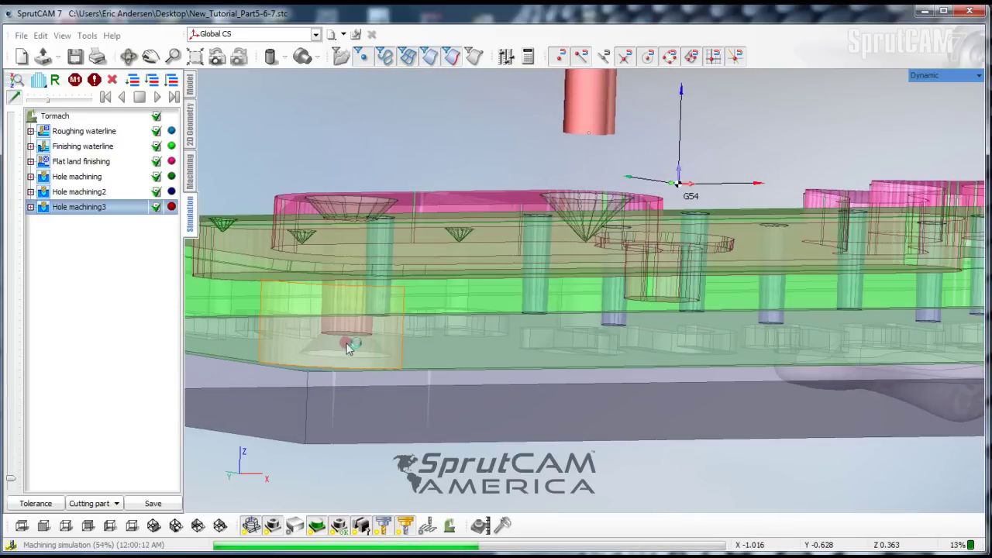
middle_drag(472, 387, 405, 378)
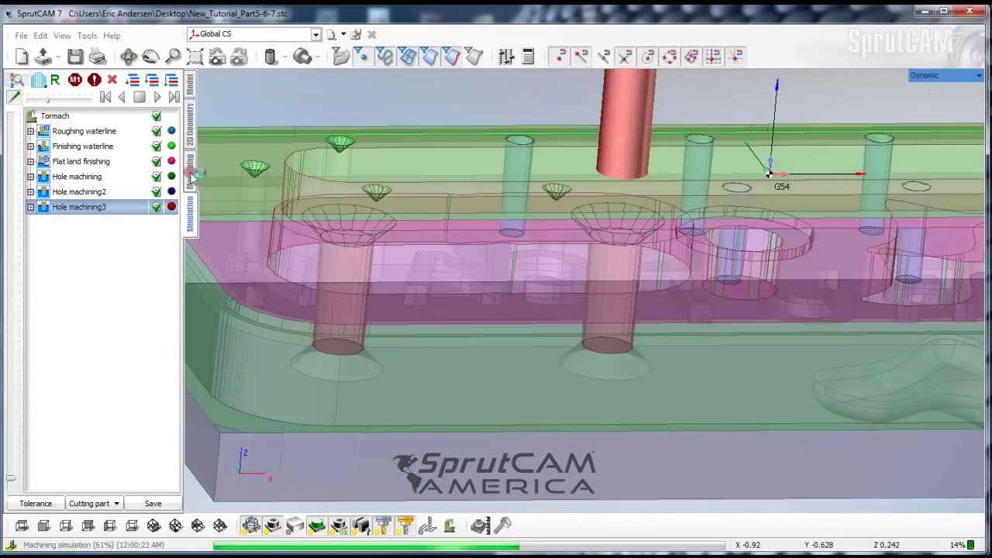
click(189, 167)
middle_drag(571, 371, 465, 341)
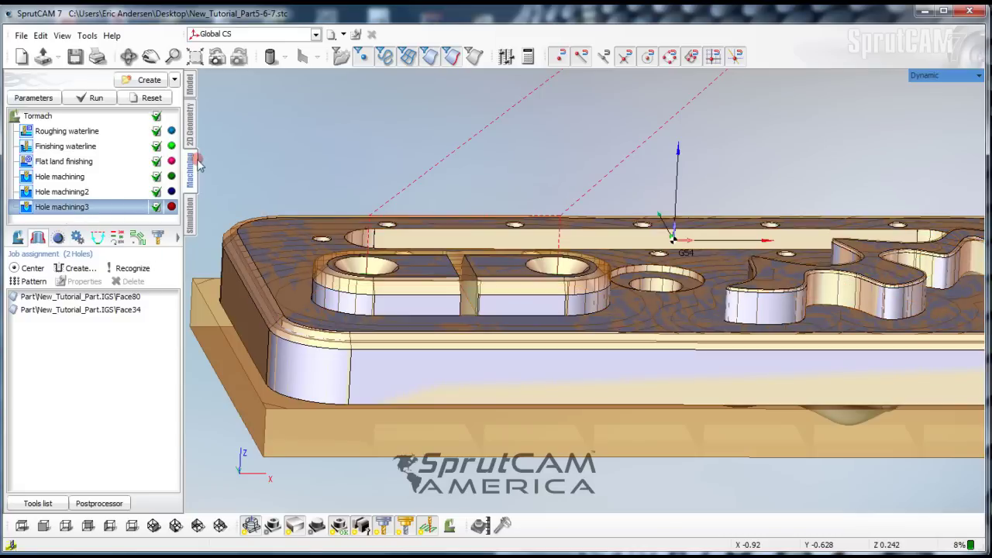
- Select Face80 and Face34 and change their hole bottom Zmin from -0.65 to -1 in Hole editing
click(86, 298)
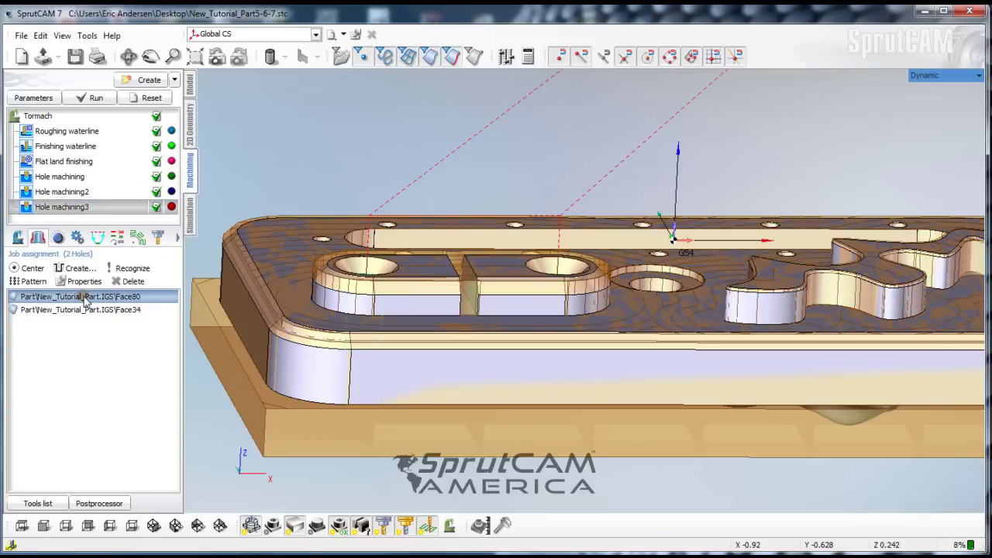
shift+click(91, 310)
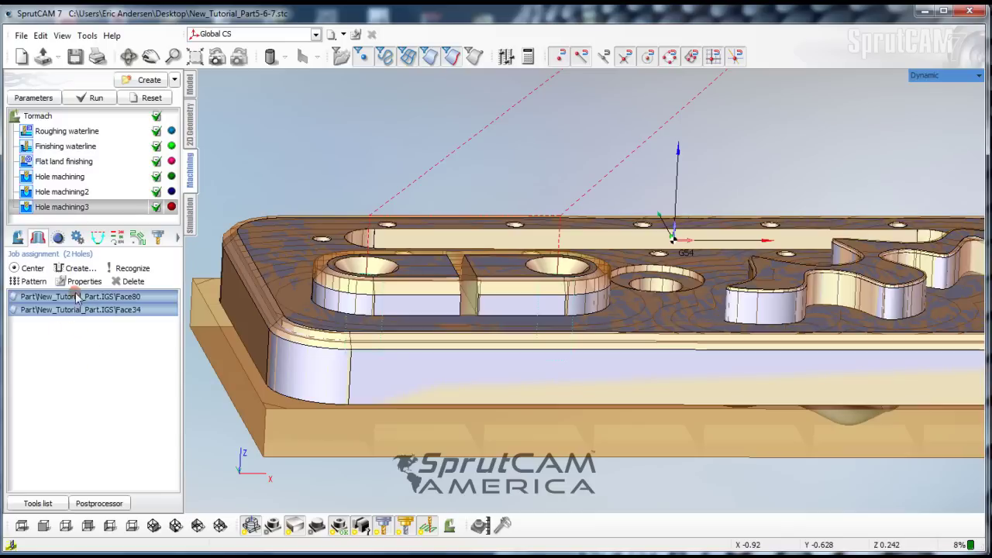
double_click(80, 307)
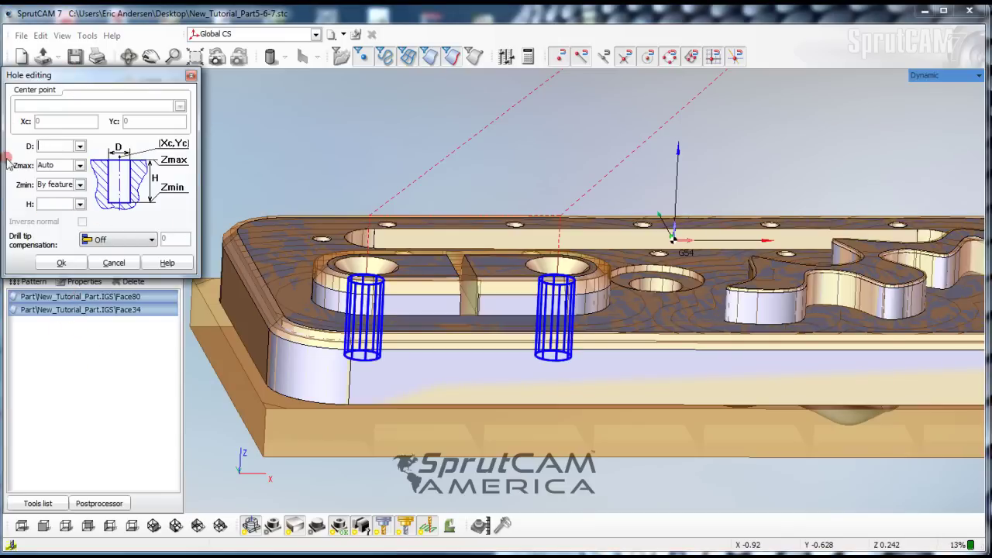
click(79, 184)
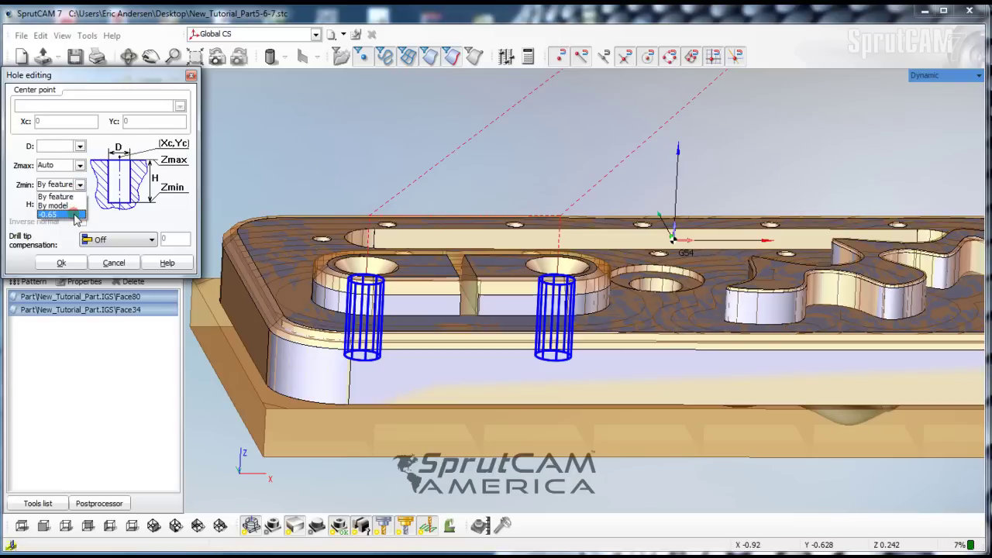
click(77, 215)
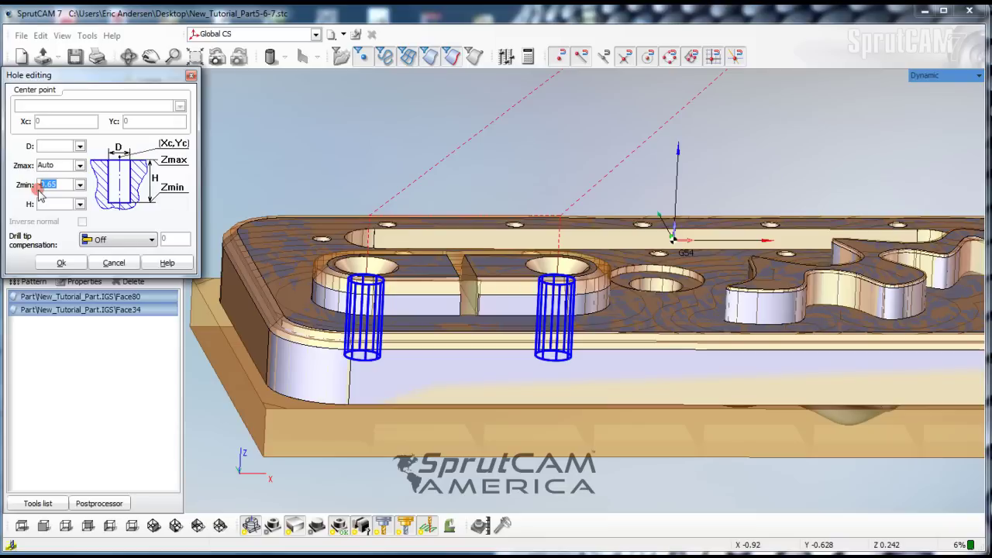
text(-1.)
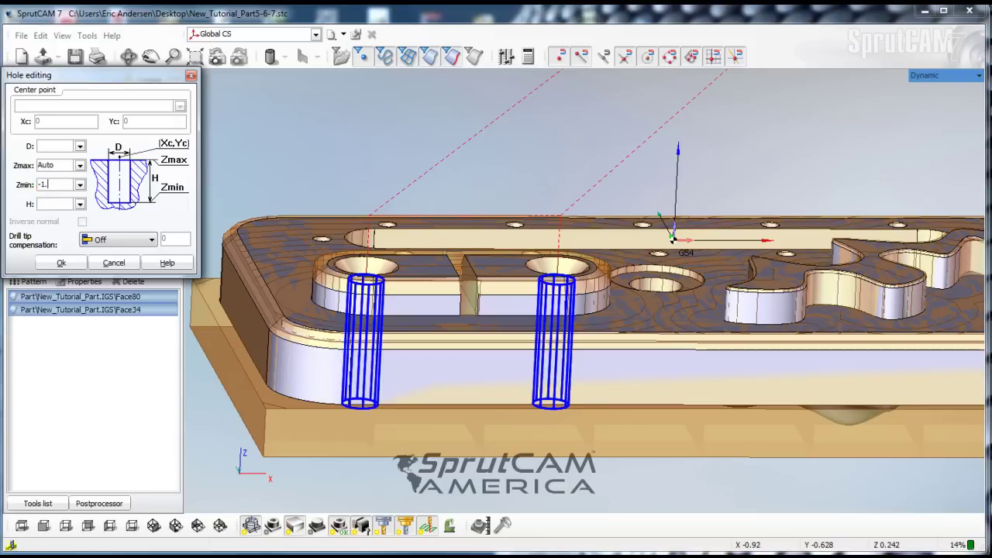
middle_drag(410, 401, 394, 368)
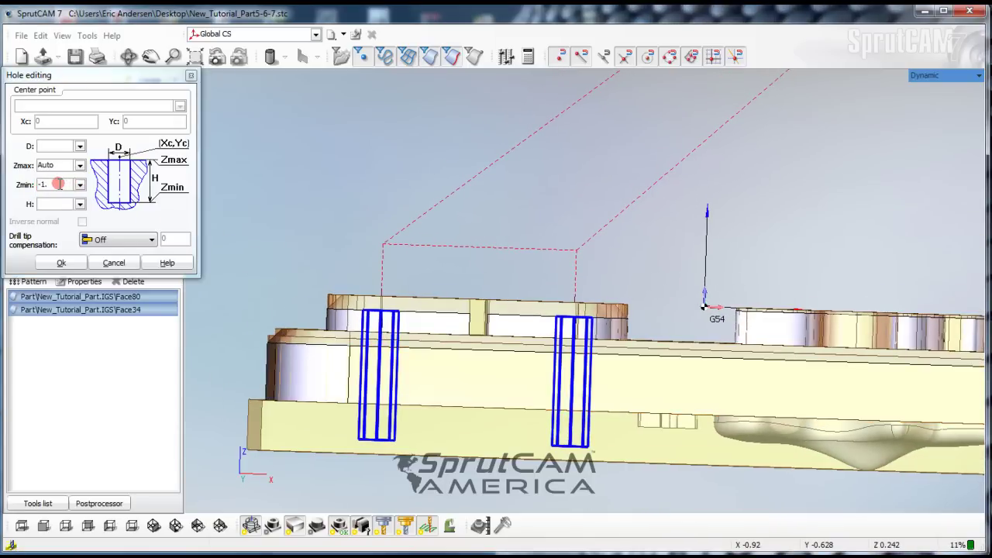
click(59, 183)
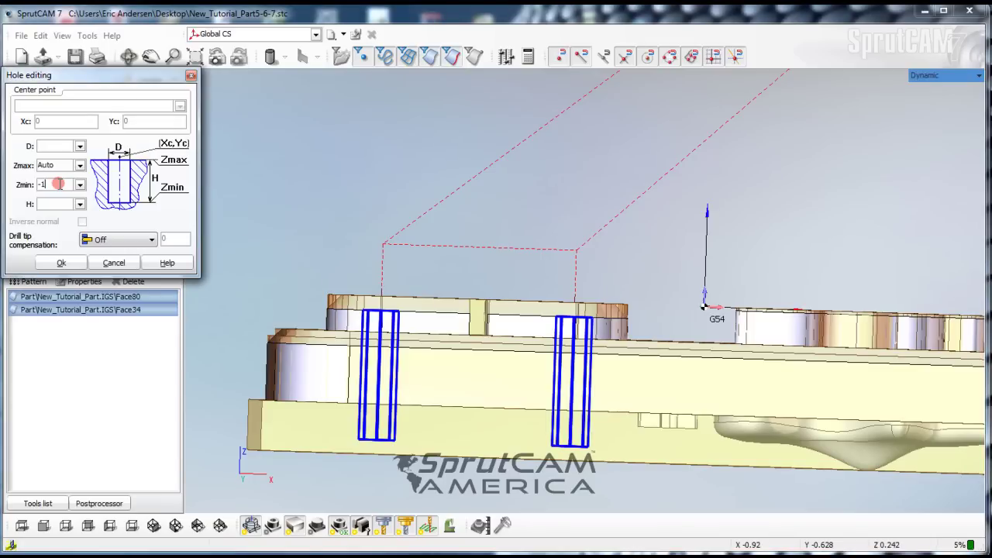
click(61, 263)
- Recalculate Hole machining3 and play the simulation of the deeper .25 drilling
click(91, 99)
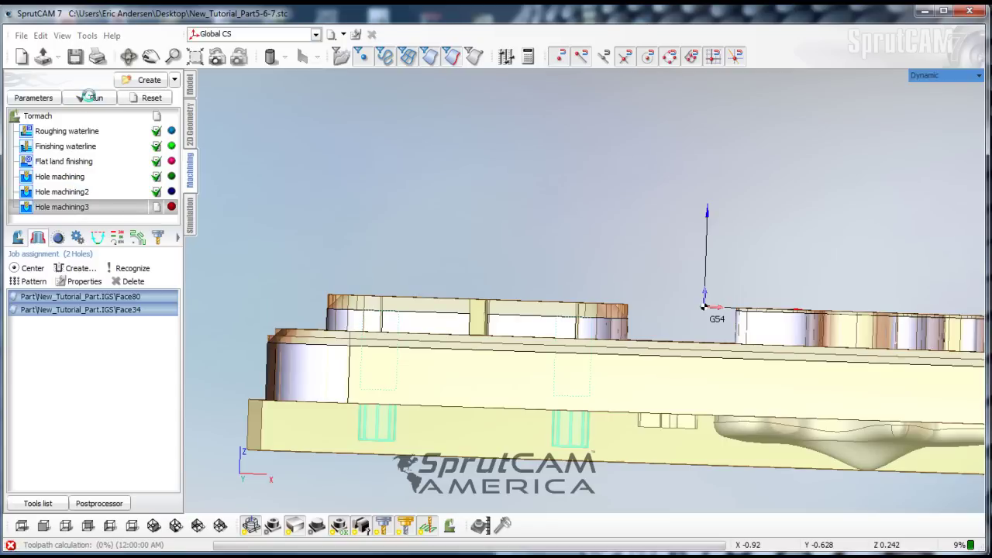
click(191, 216)
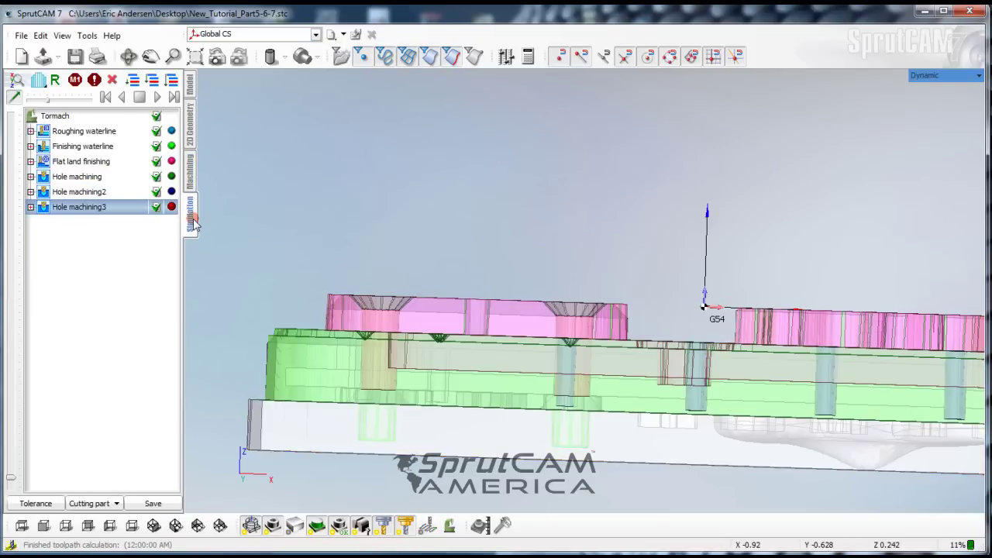
click(153, 80)
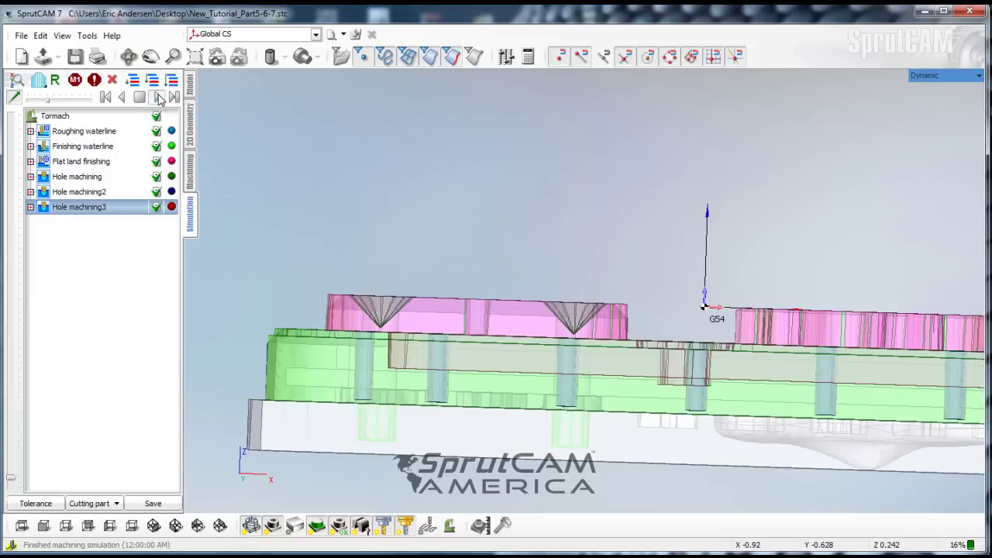
click(158, 96)
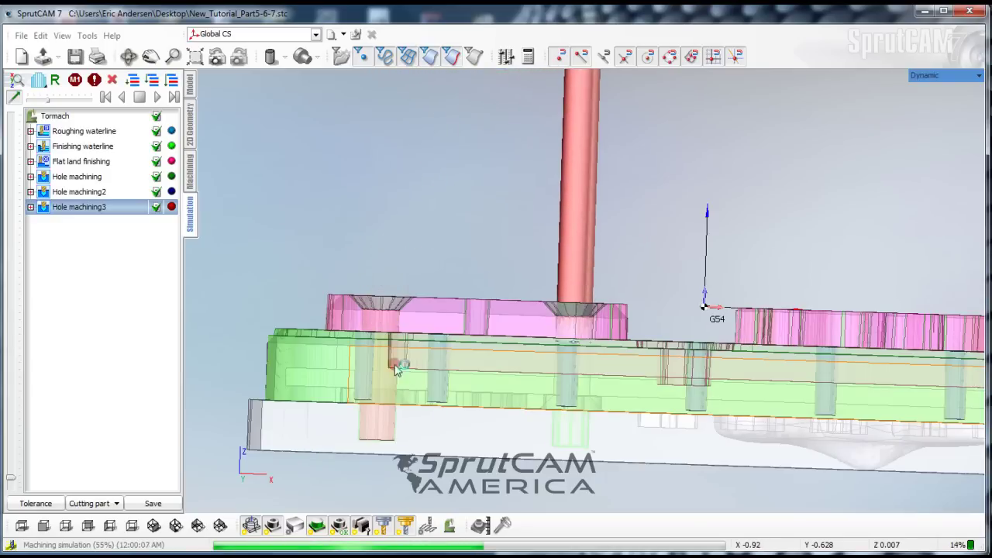
- Go back to the machining job list and zoom out to show the whole plate
click(194, 172)
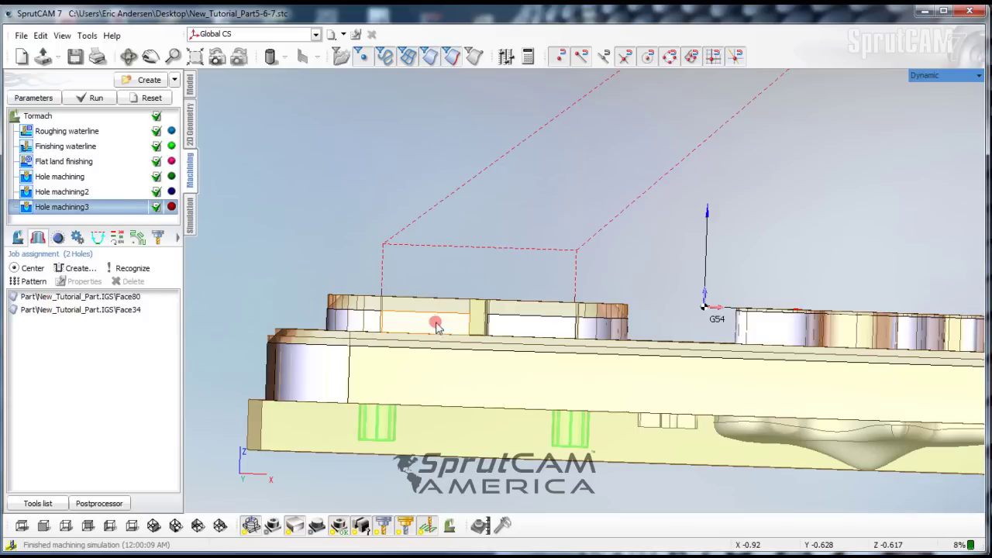
scroll(580, 376, down, 3)
right_drag(581, 377, 543, 356)
right_drag(510, 317, 505, 325)
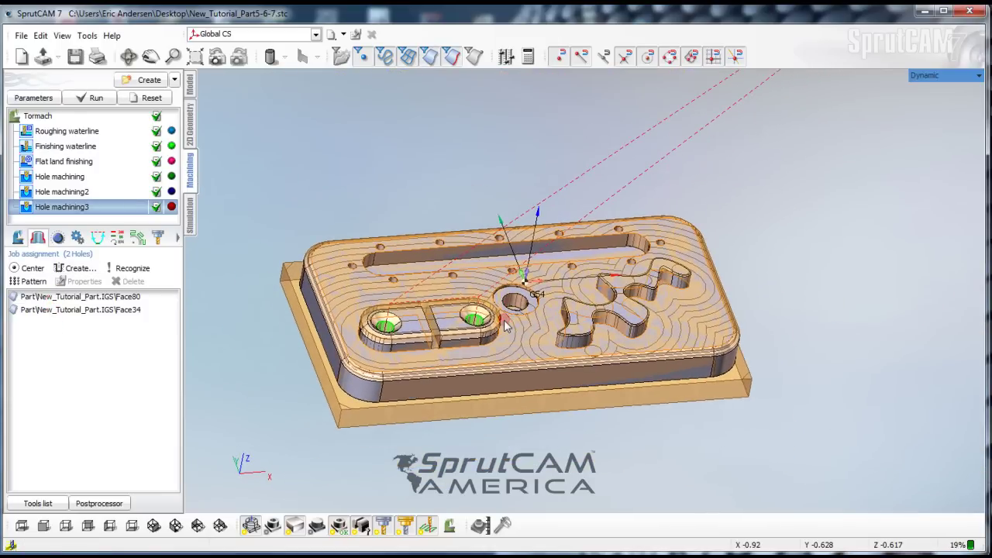